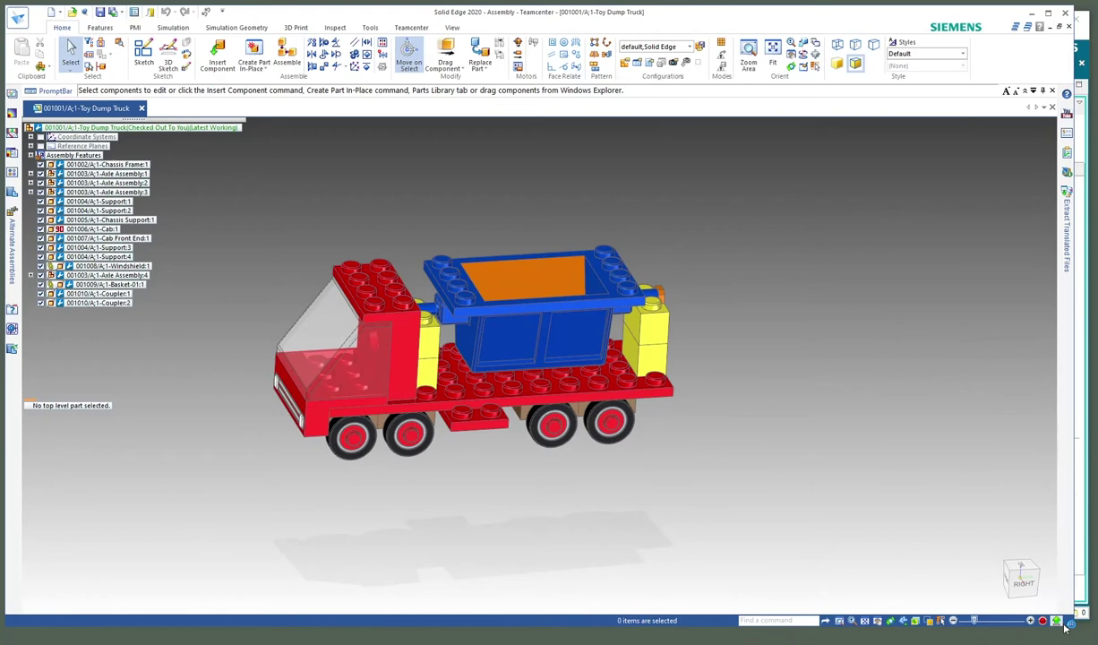
Enlarge the Solid Edge window slightly around the open Toy Dump Truck assembly.
drag(1071, 625, 1089, 637)
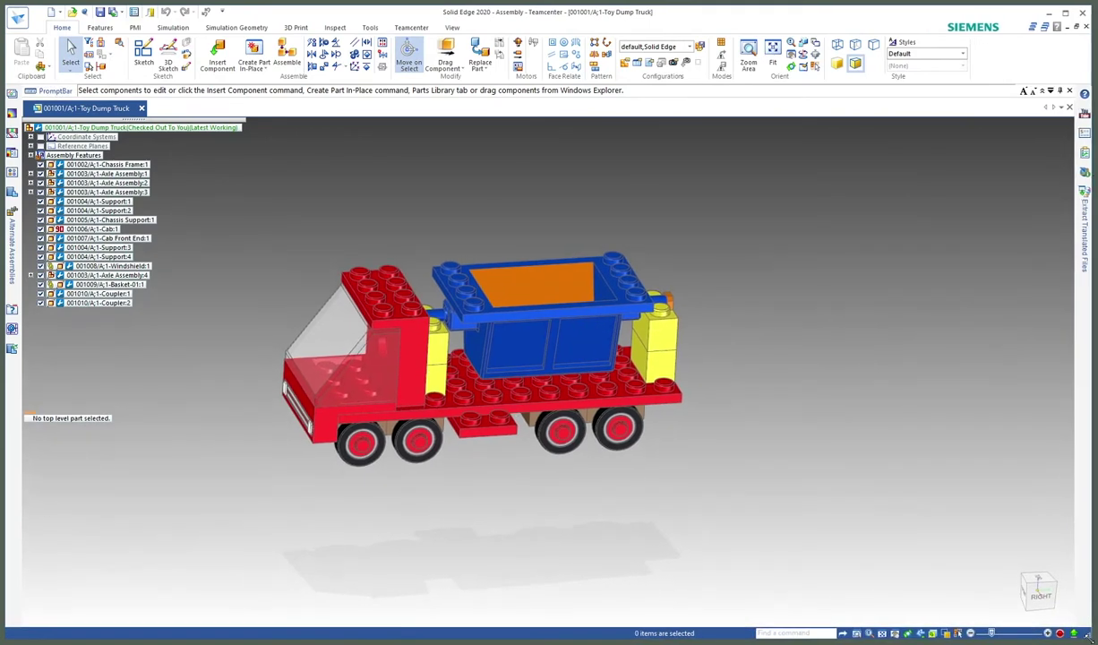
In the Teamcenter Cache Assistant, select all 13 truck documents and start a Download.
click(412, 27)
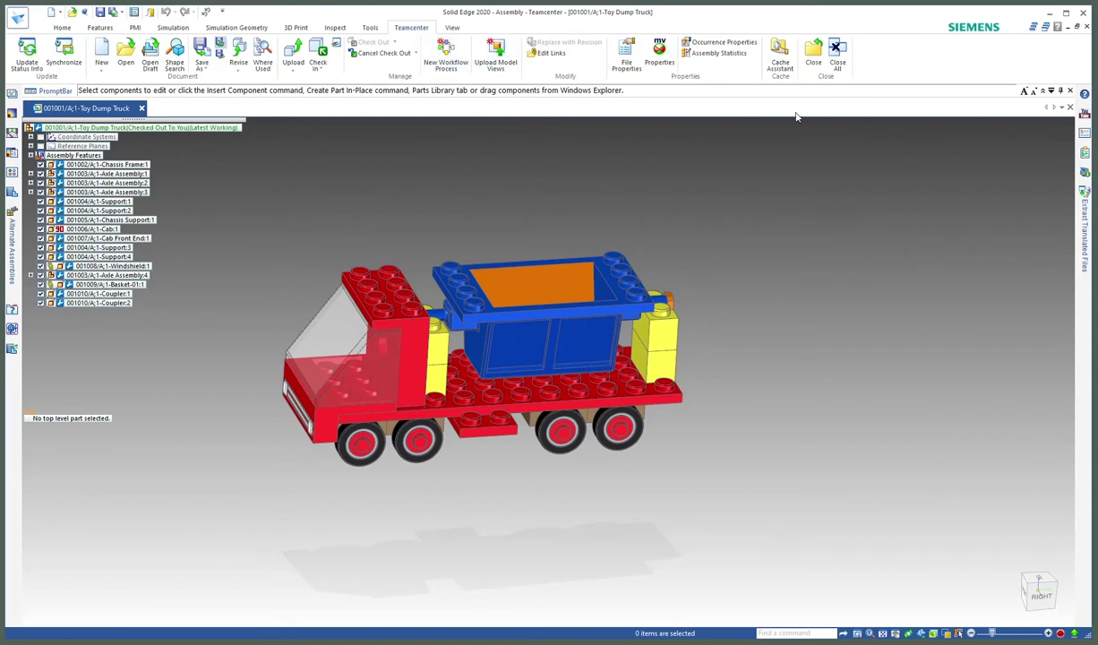
click(779, 56)
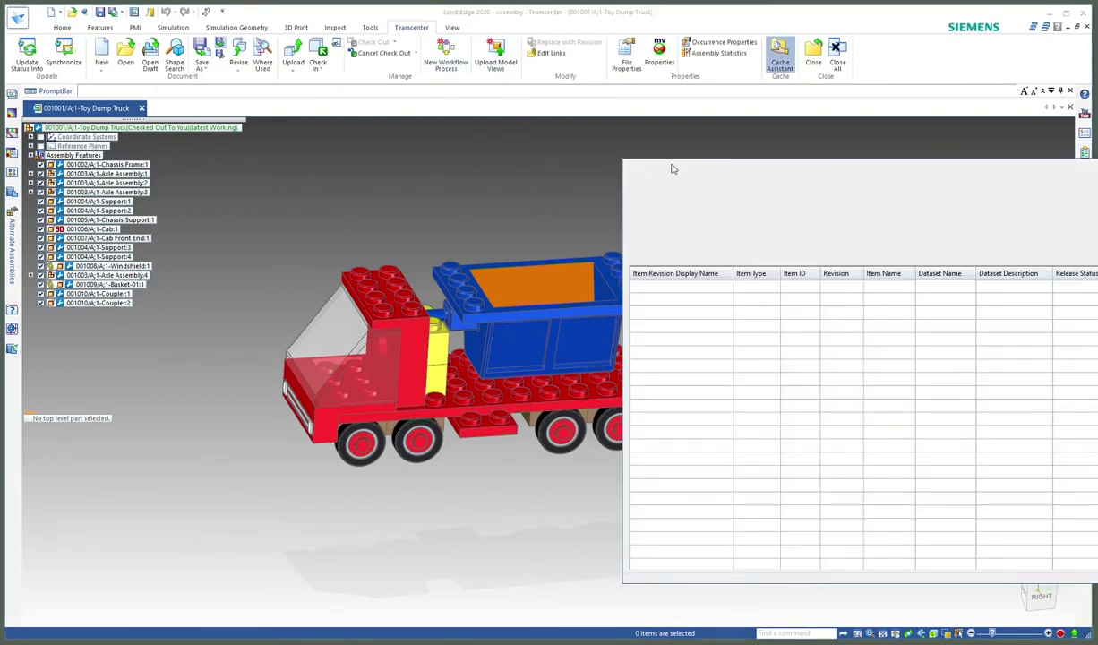
drag(708, 166, 478, 132)
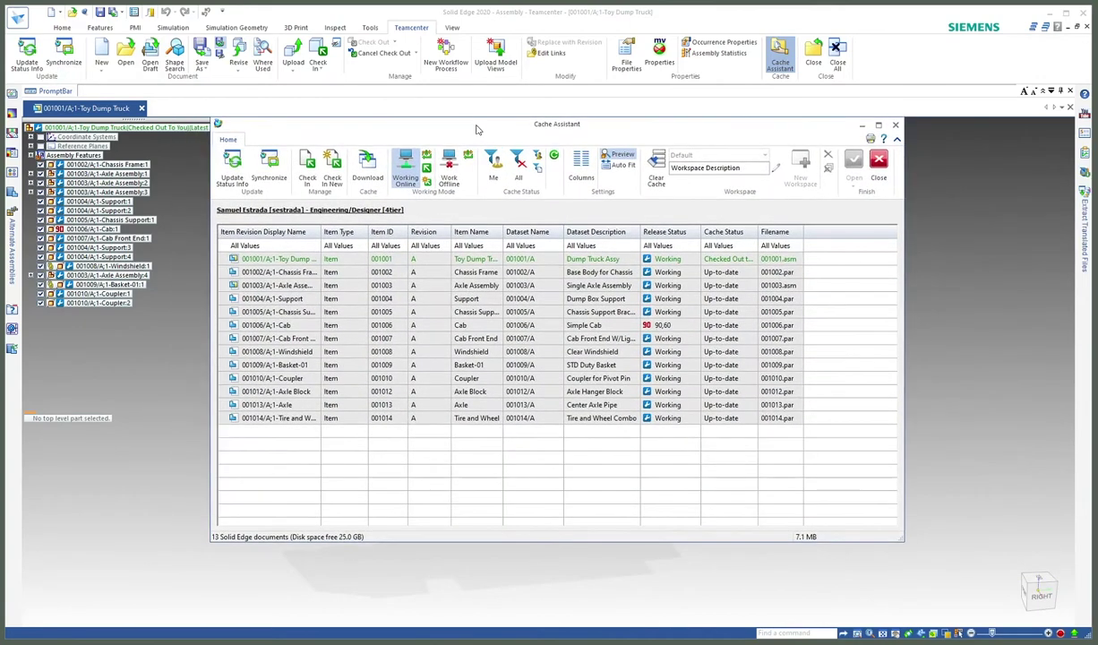
click(277, 259)
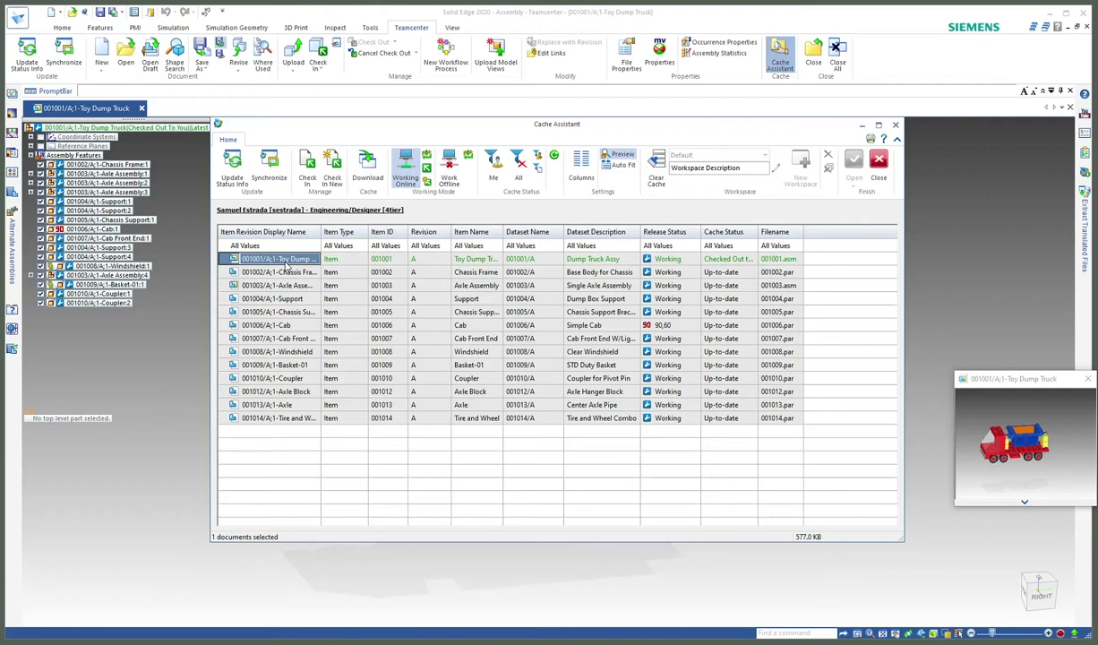
shift+click(298, 420)
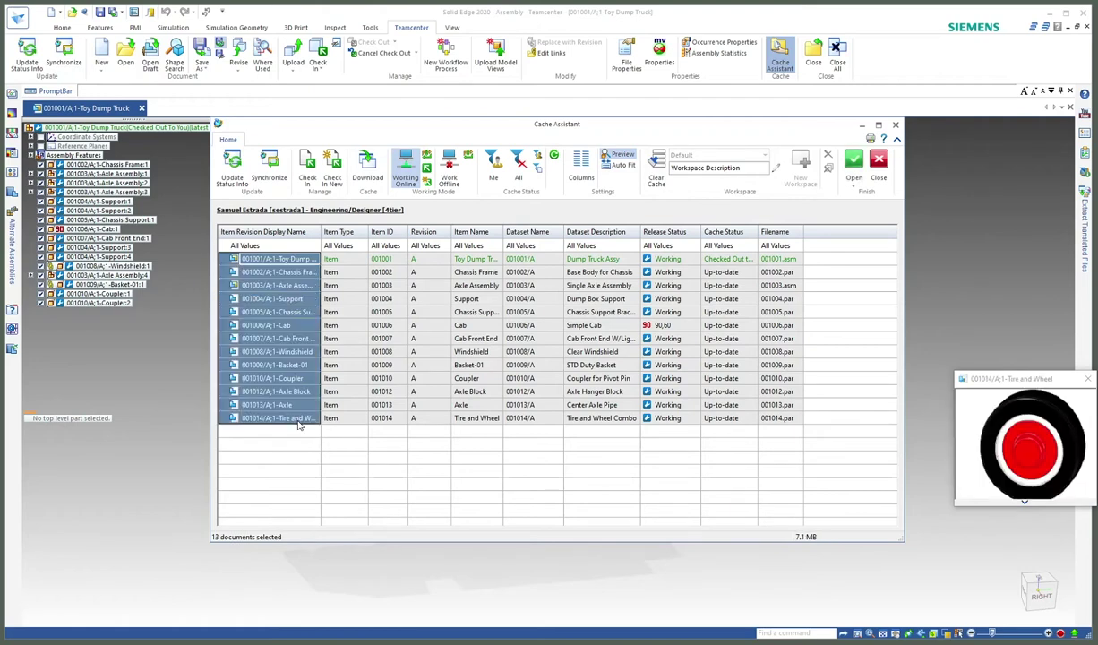
right_click(284, 402)
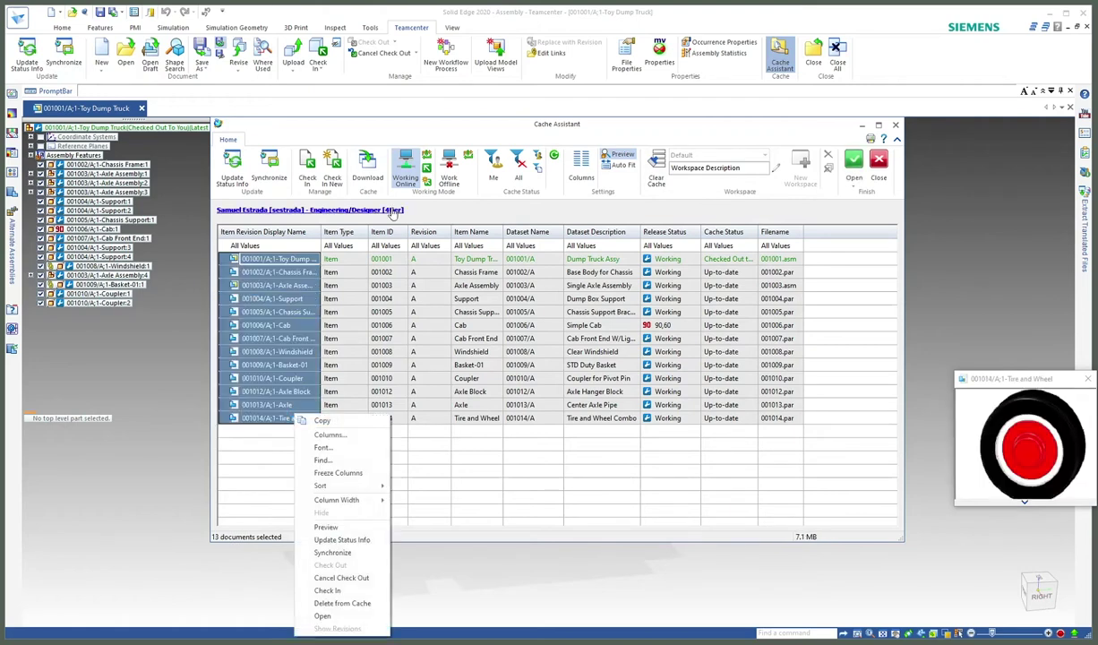
click(368, 172)
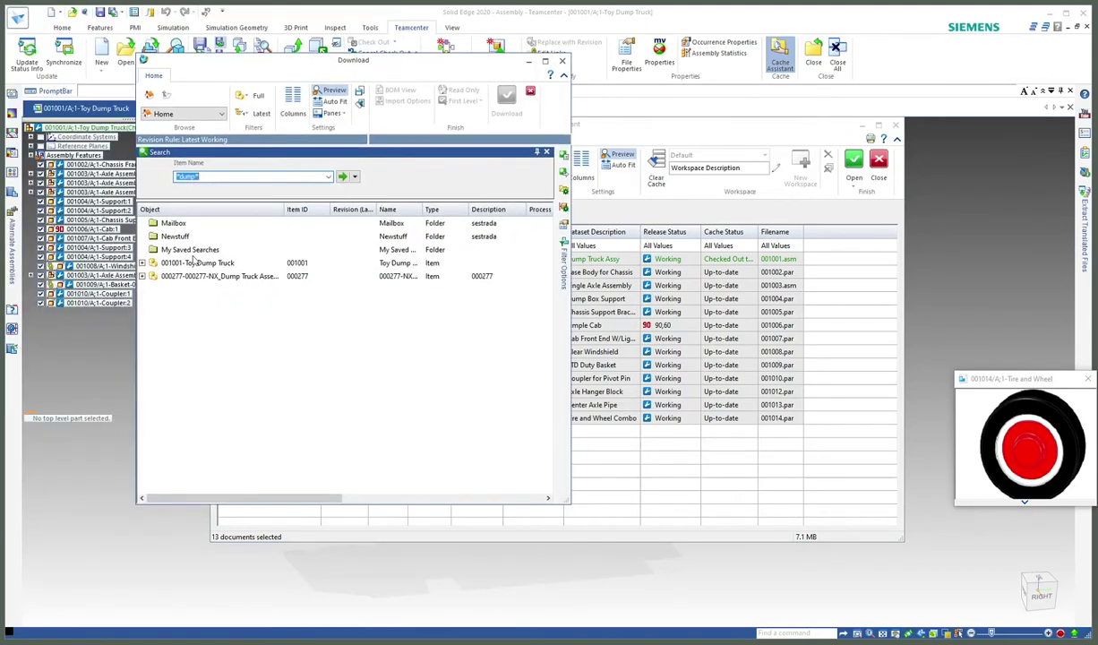
Download revision A of item 001001-Toy Dump Truck.
click(173, 264)
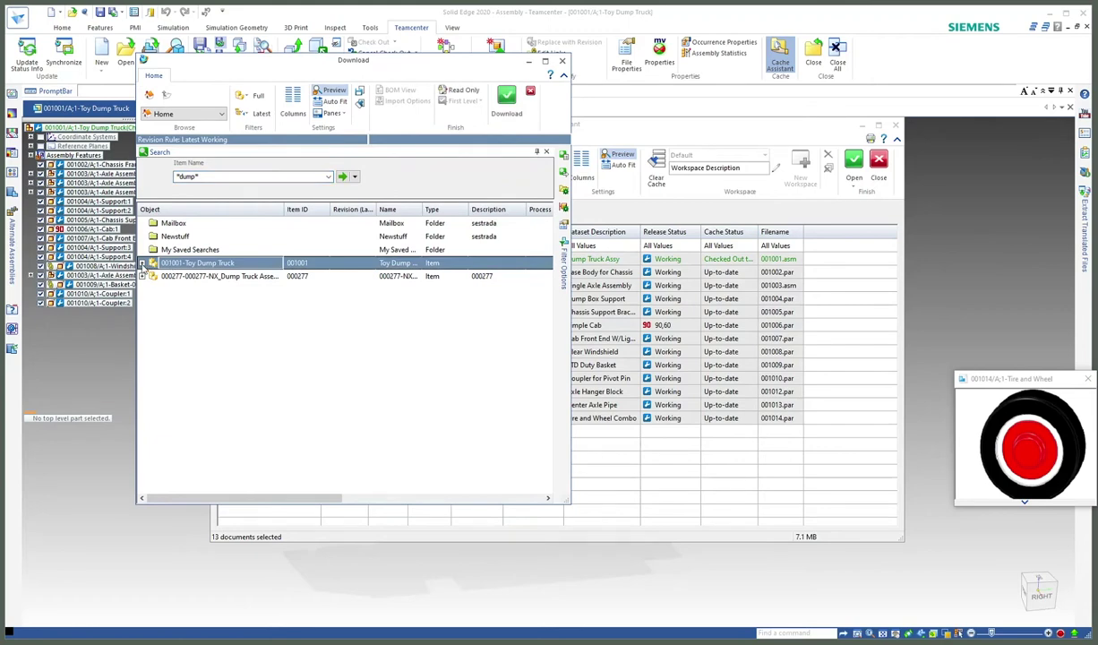
click(142, 263)
click(193, 276)
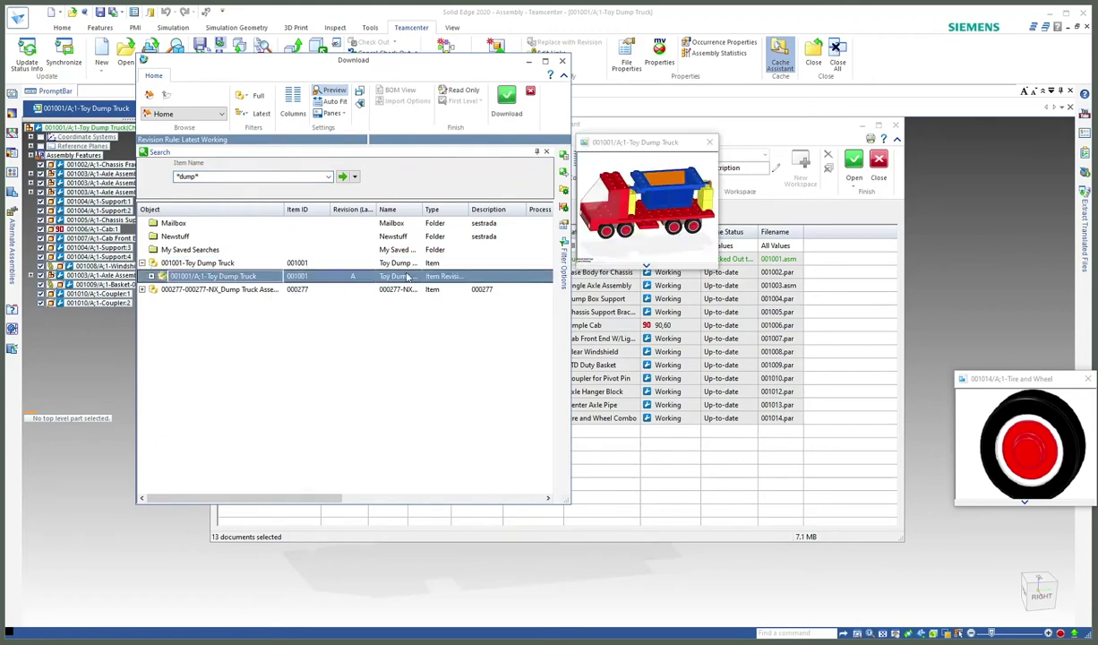
click(507, 100)
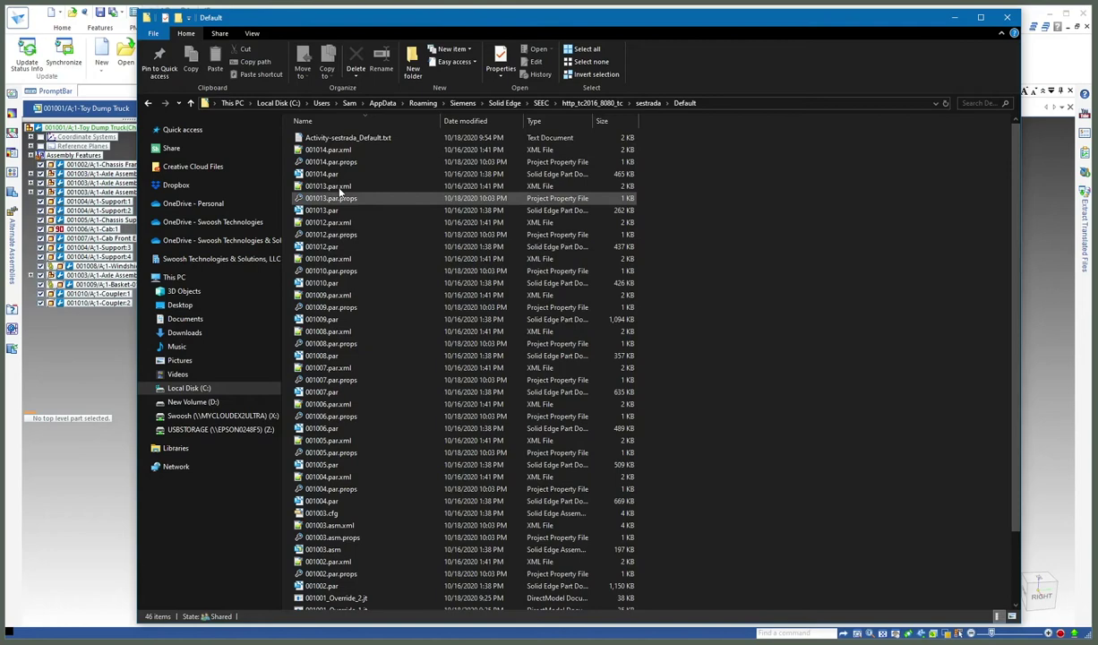
Sort the cached files by Type and bring up the context menu for 001001.asm.
click(557, 121)
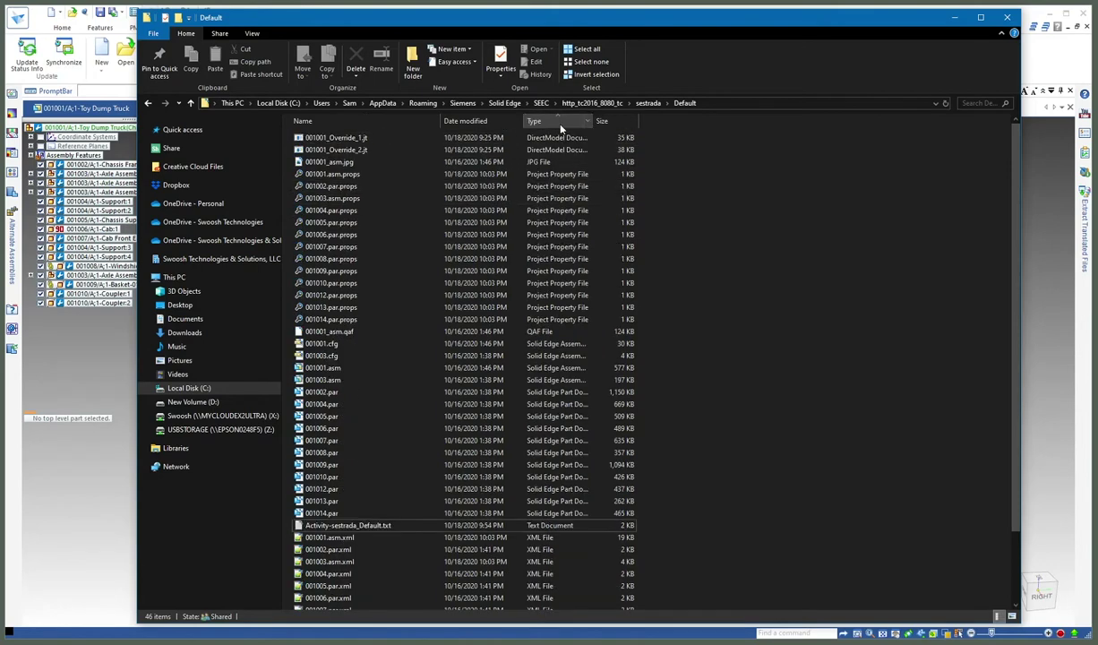
scroll(434, 395, down, 3)
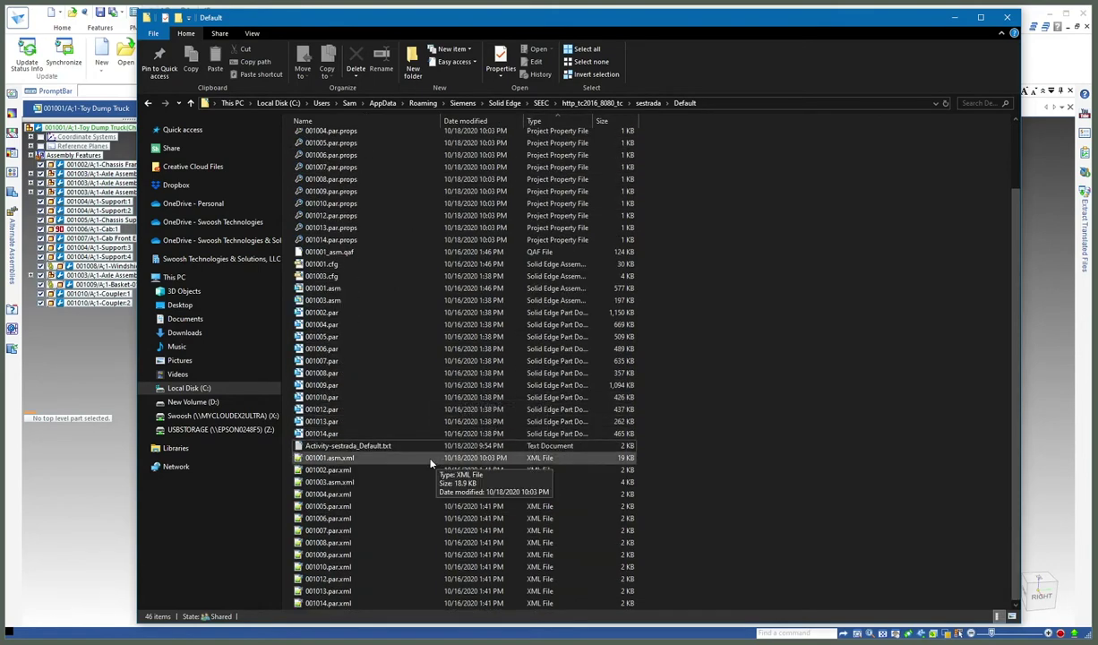
scroll(432, 468, up, 2)
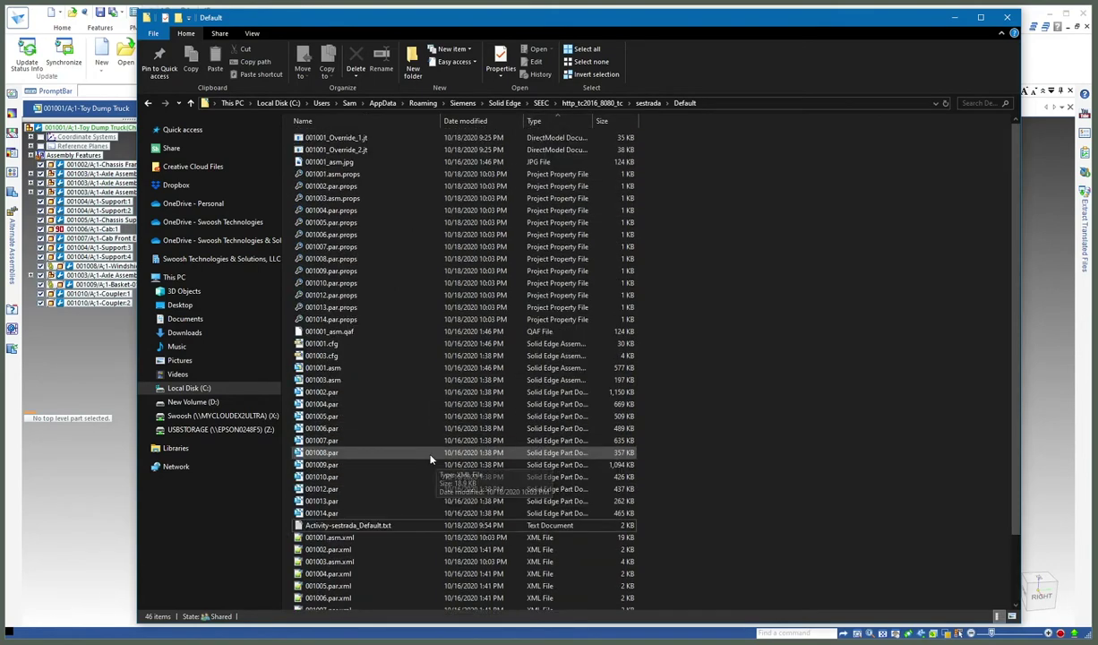
click(331, 375)
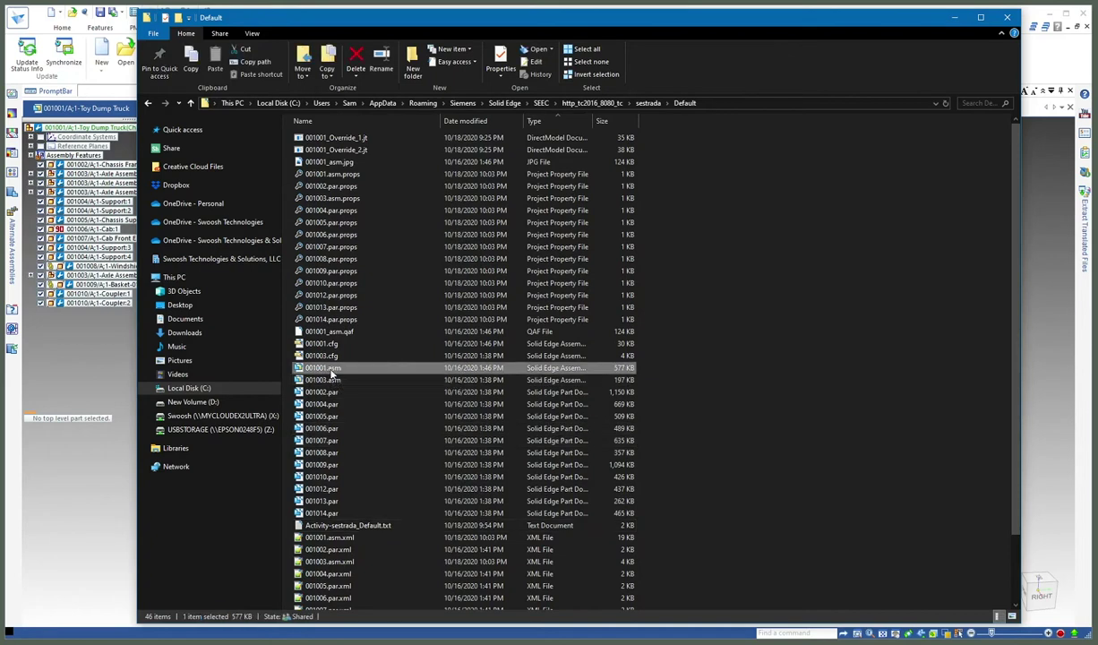
right_click(331, 375)
Open 001001.asm in Design Manager and set all ten files to Save As.
click(383, 404)
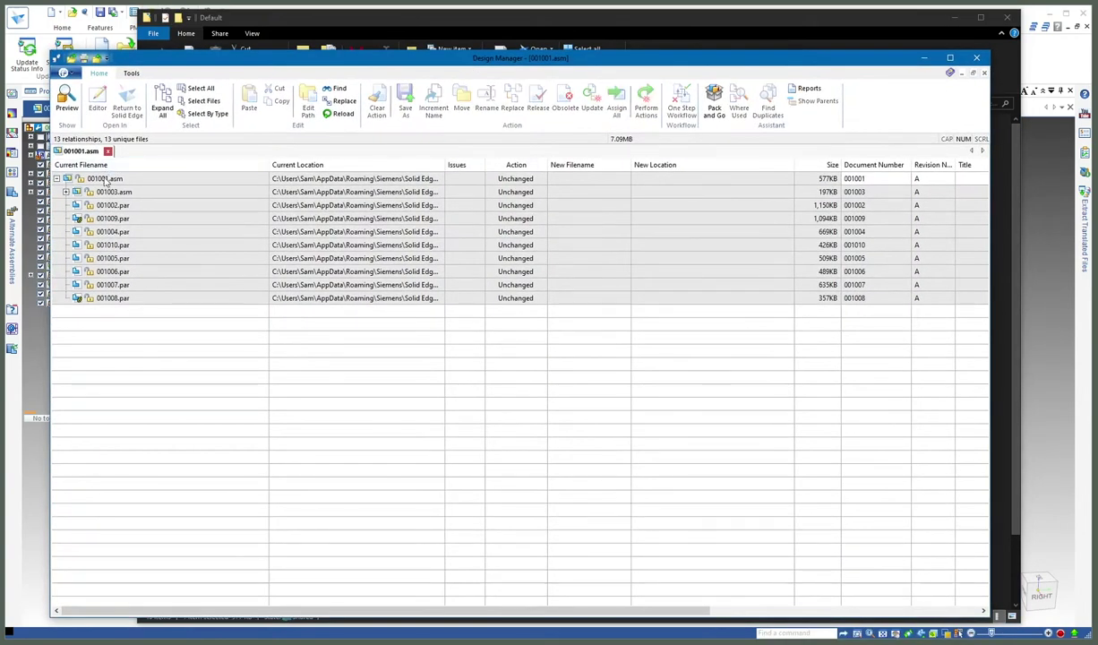
click(106, 180)
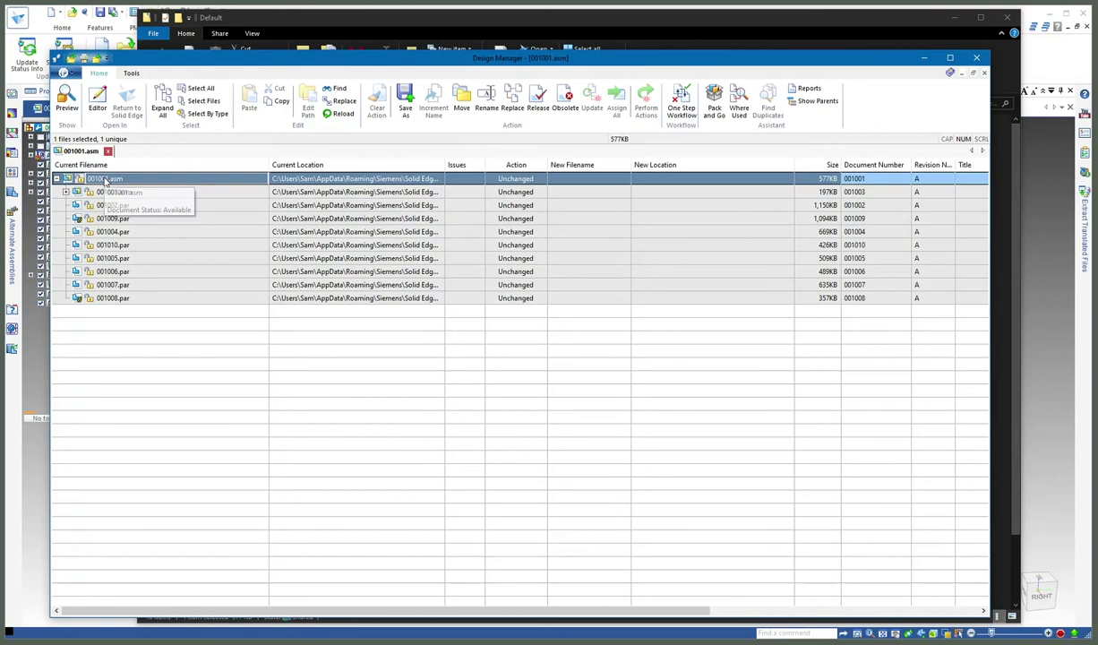
shift+click(100, 301)
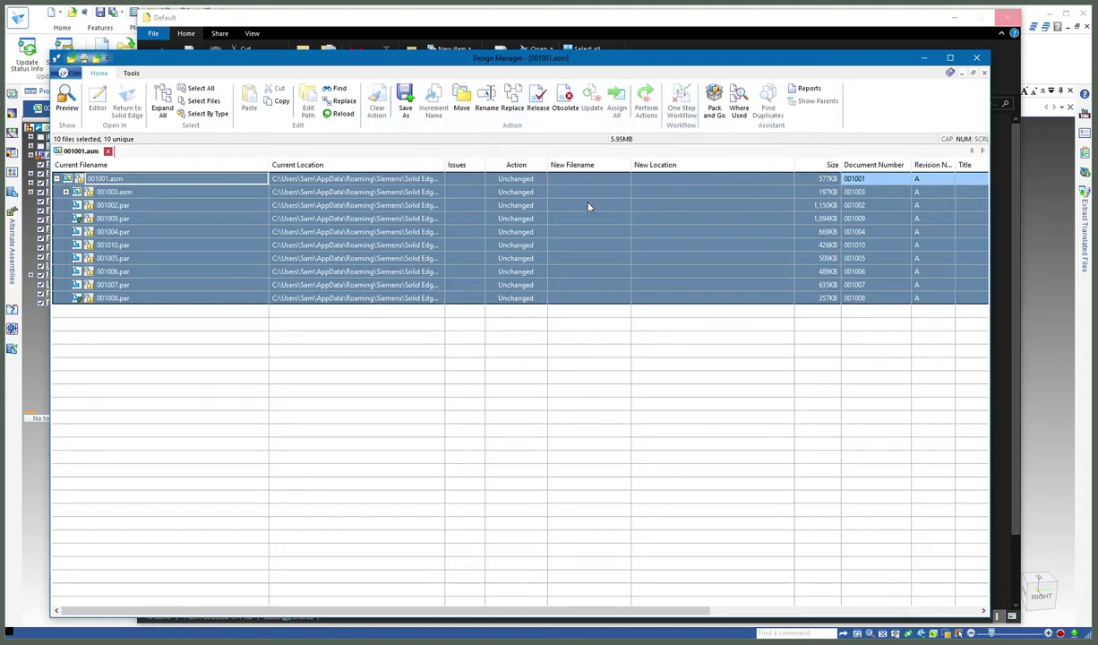
click(406, 103)
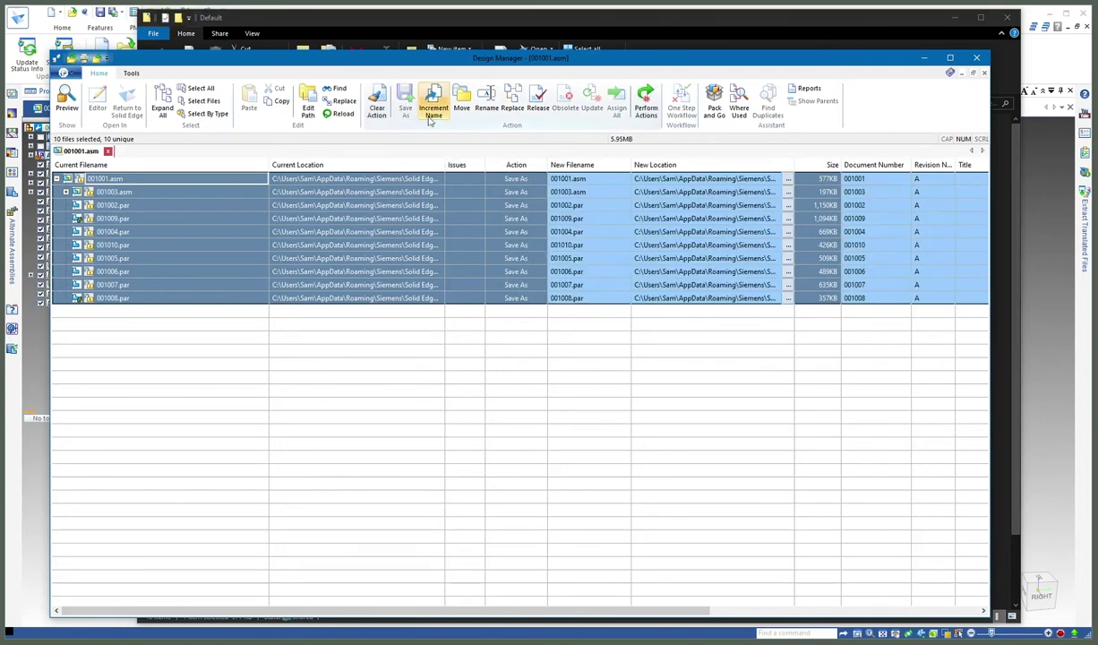
Select the New Location cells for all files and browse for a destination folder.
click(721, 181)
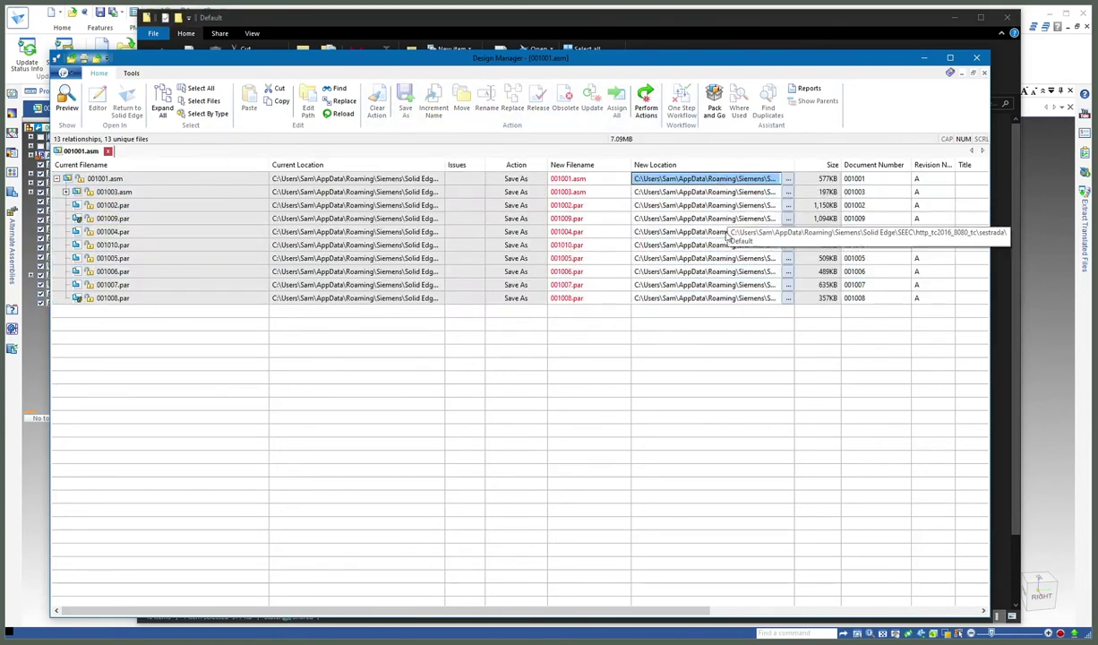
shift+click(729, 301)
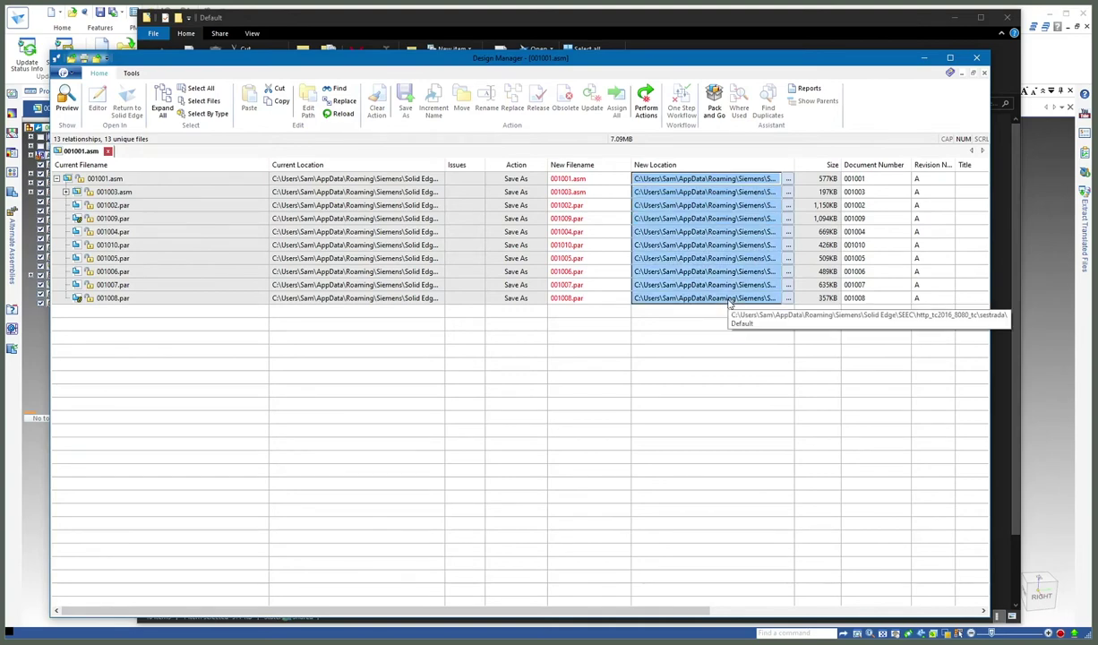
click(789, 180)
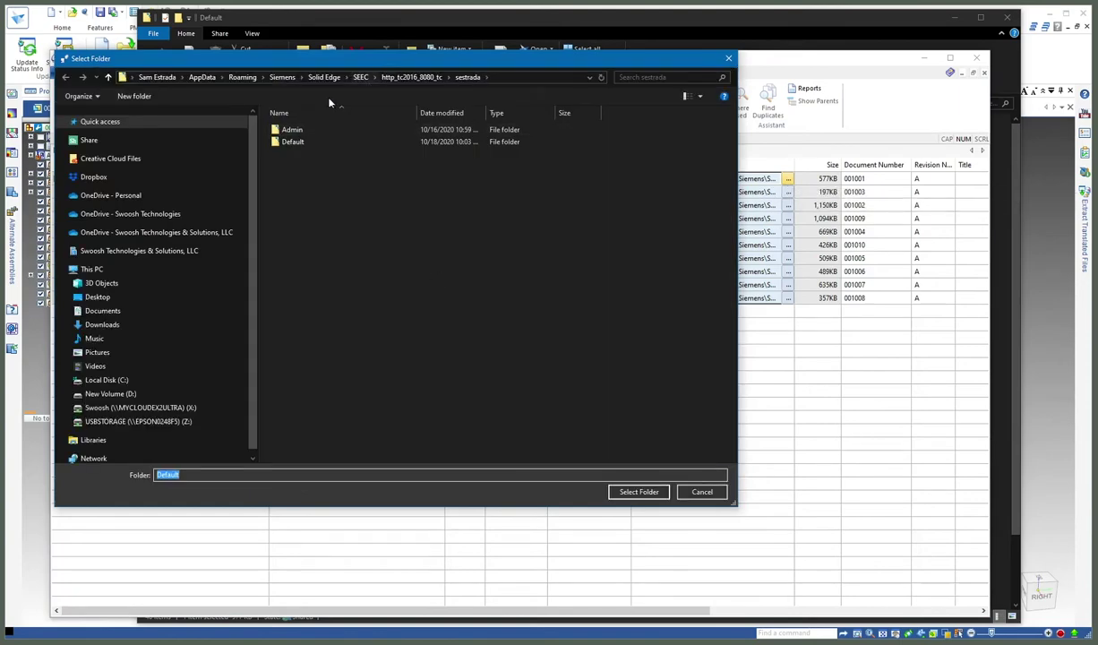
Create a new folder 'SE Dump Truck-Export' under C:\Siemens and open it.
click(282, 77)
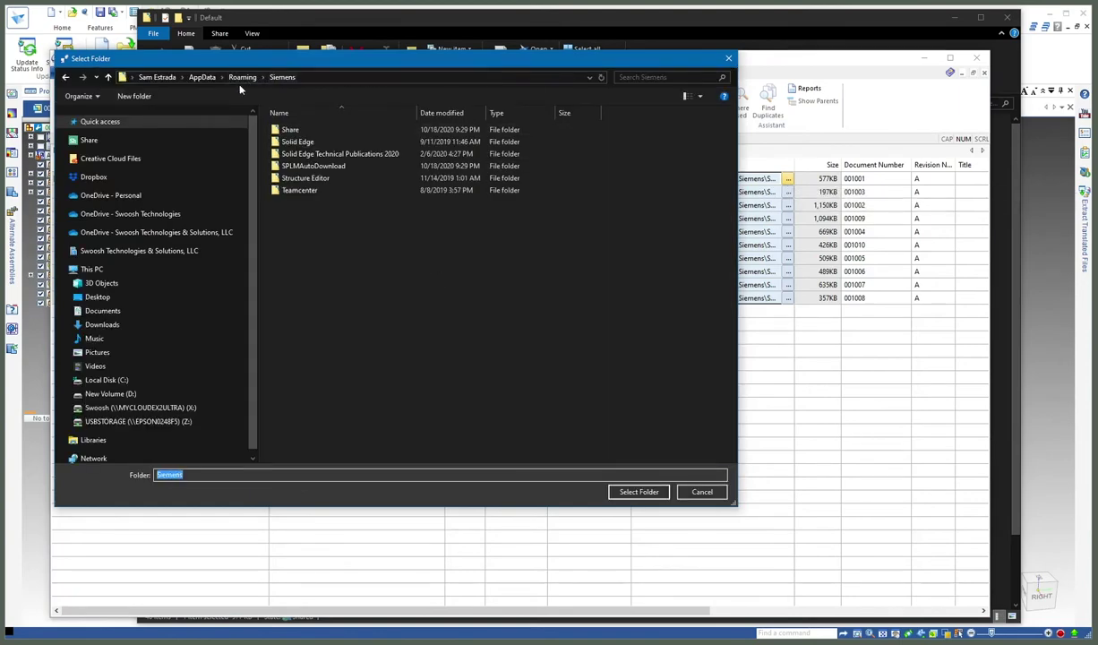
click(107, 380)
scroll(305, 403, down, 4)
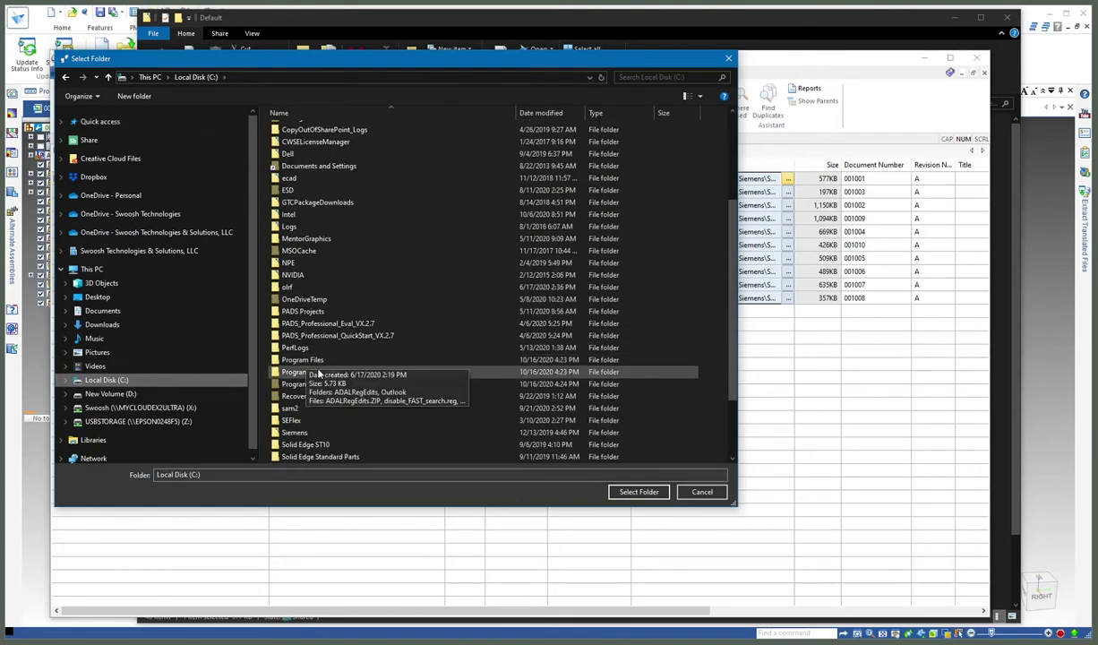
double_click(293, 434)
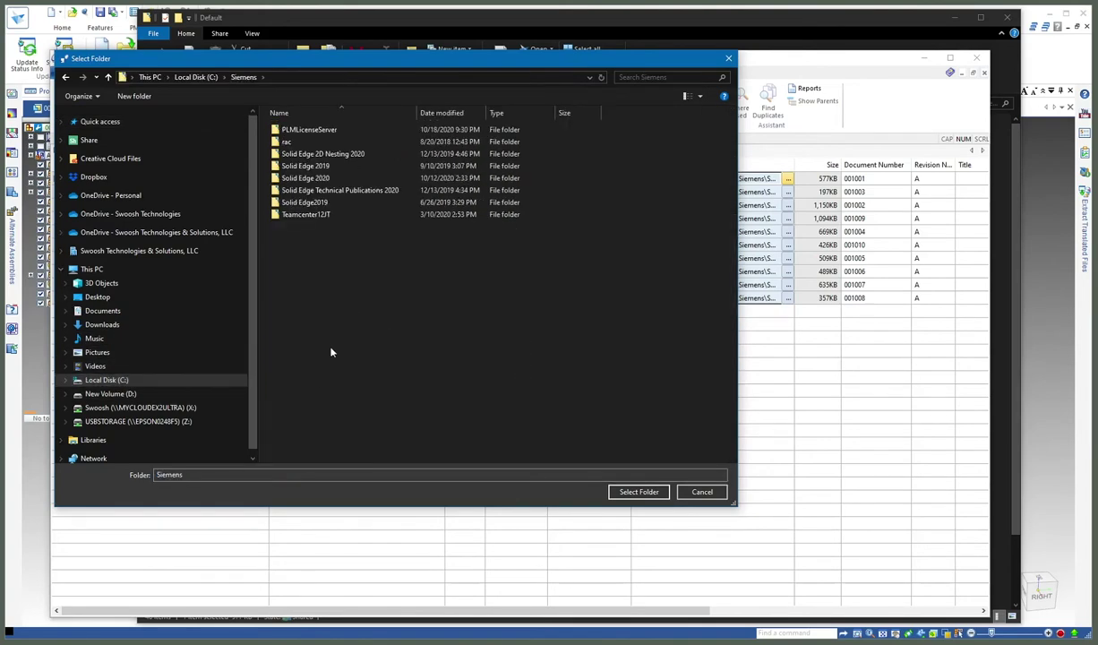
right_click(313, 293)
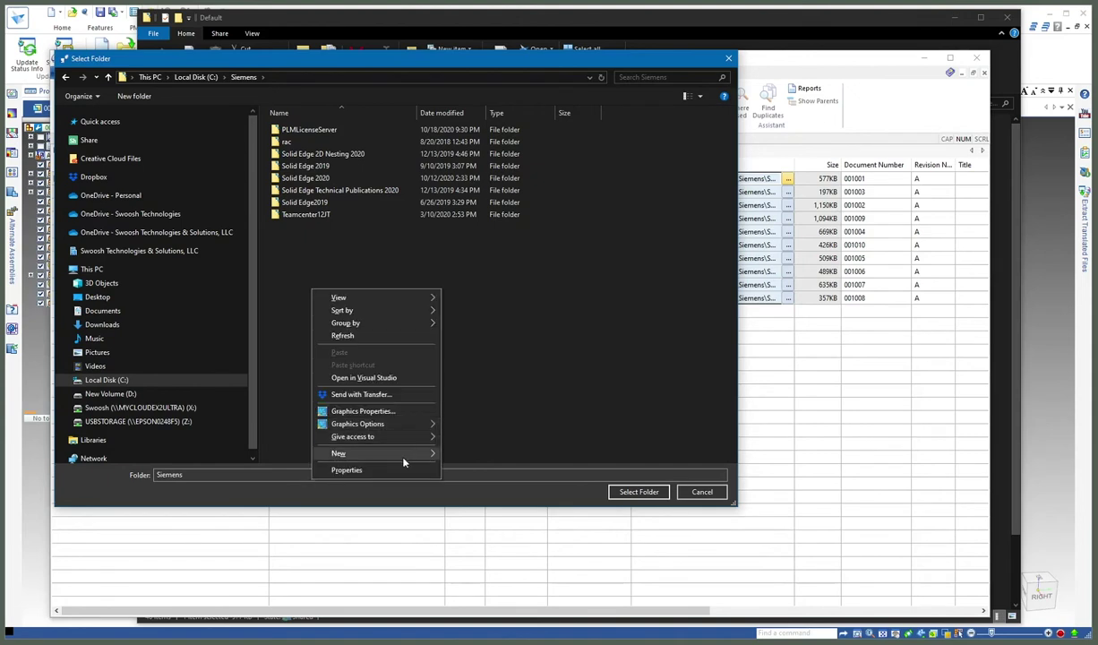
mouse_move(405, 454)
click(449, 456)
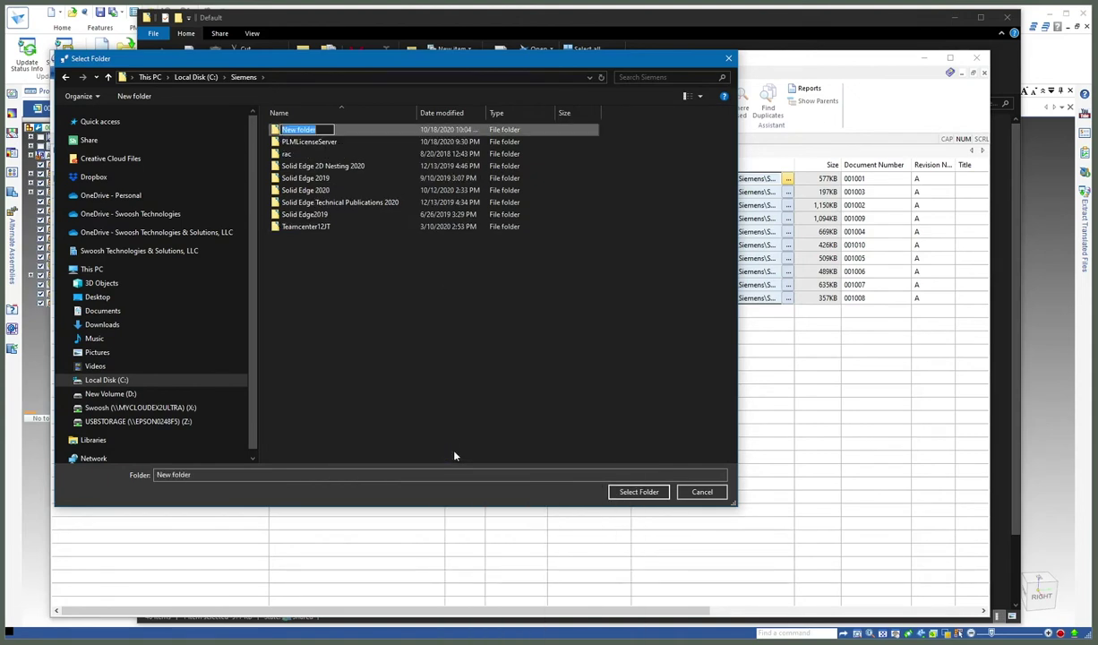
text(SE Dump Truck-Export)
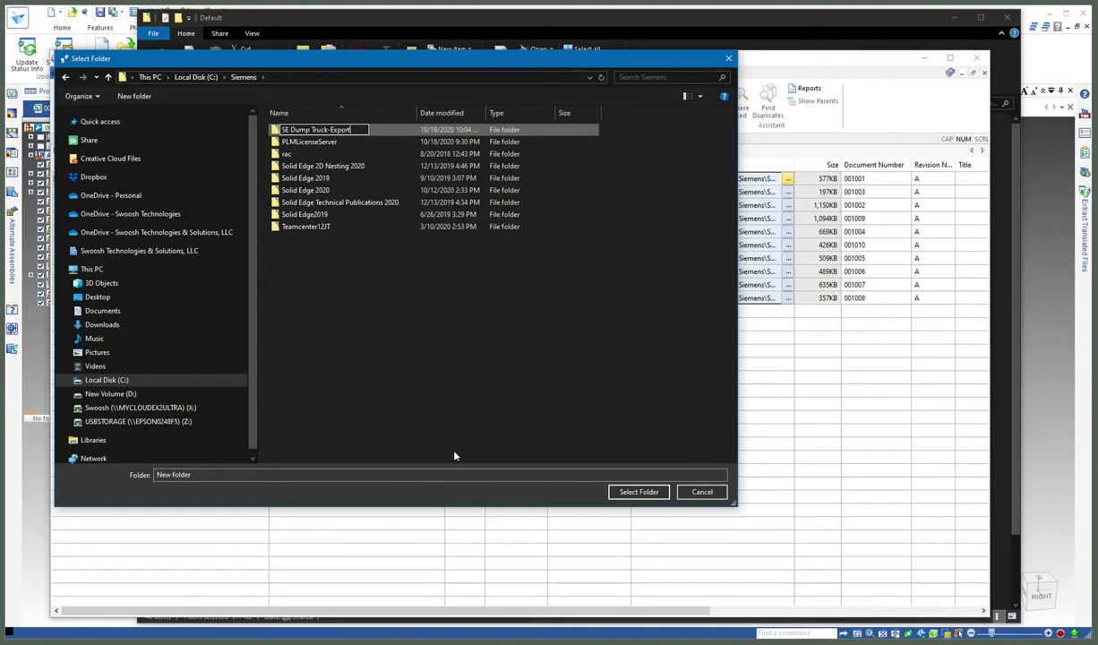
key(Return)
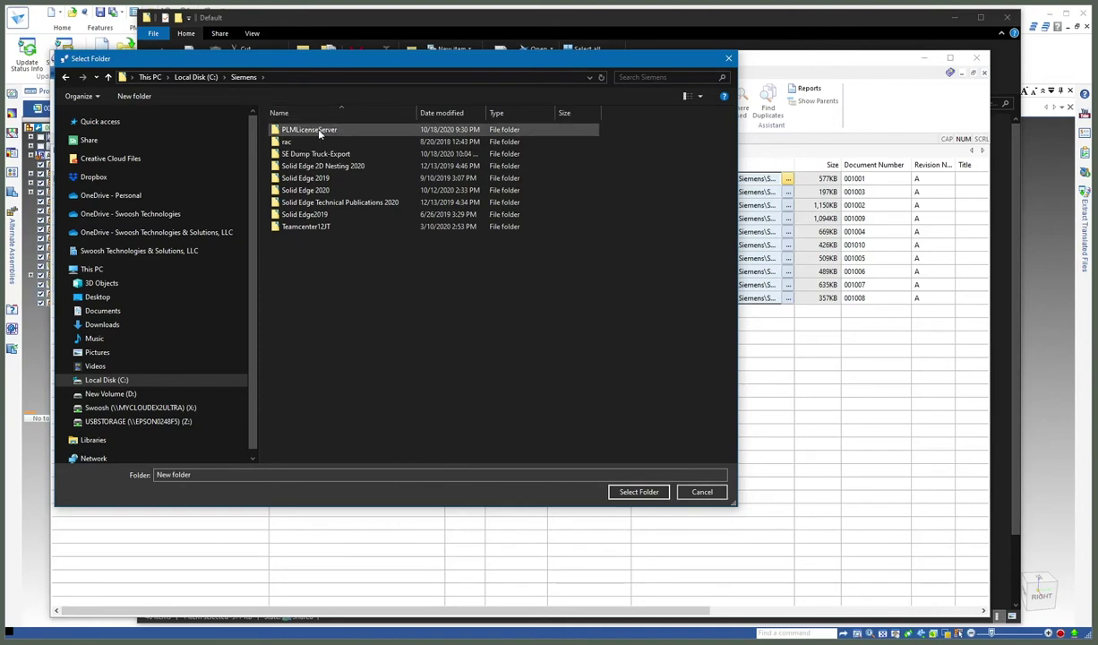
key(Return)
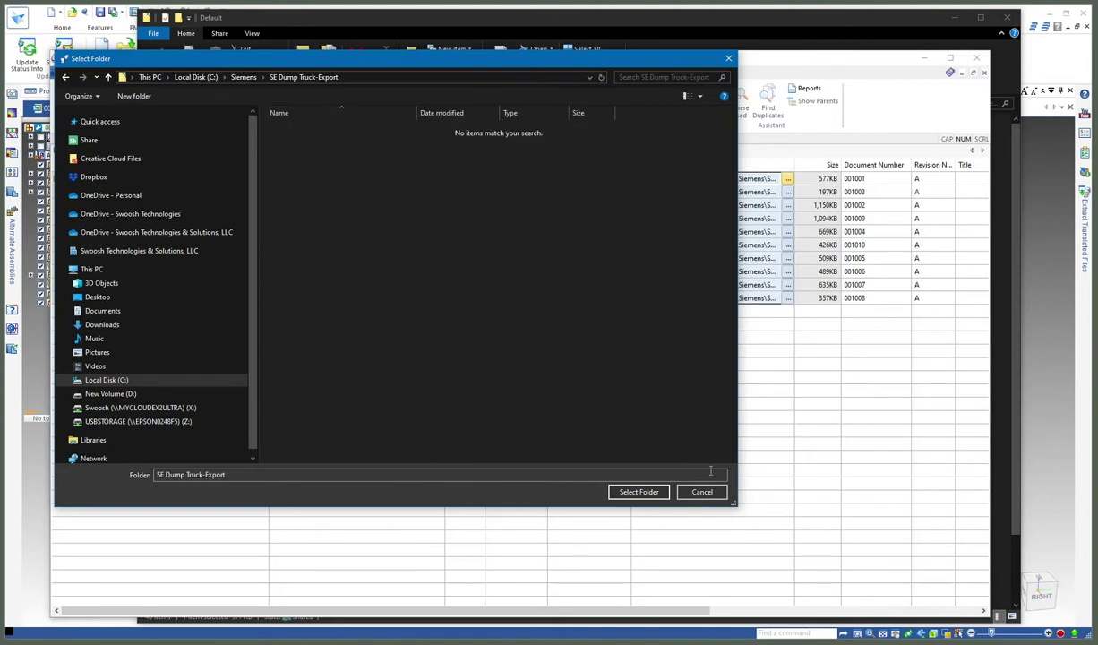
Set SE Dump Truck-Export as 001001.asm's location and select the other files' location cells.
click(638, 492)
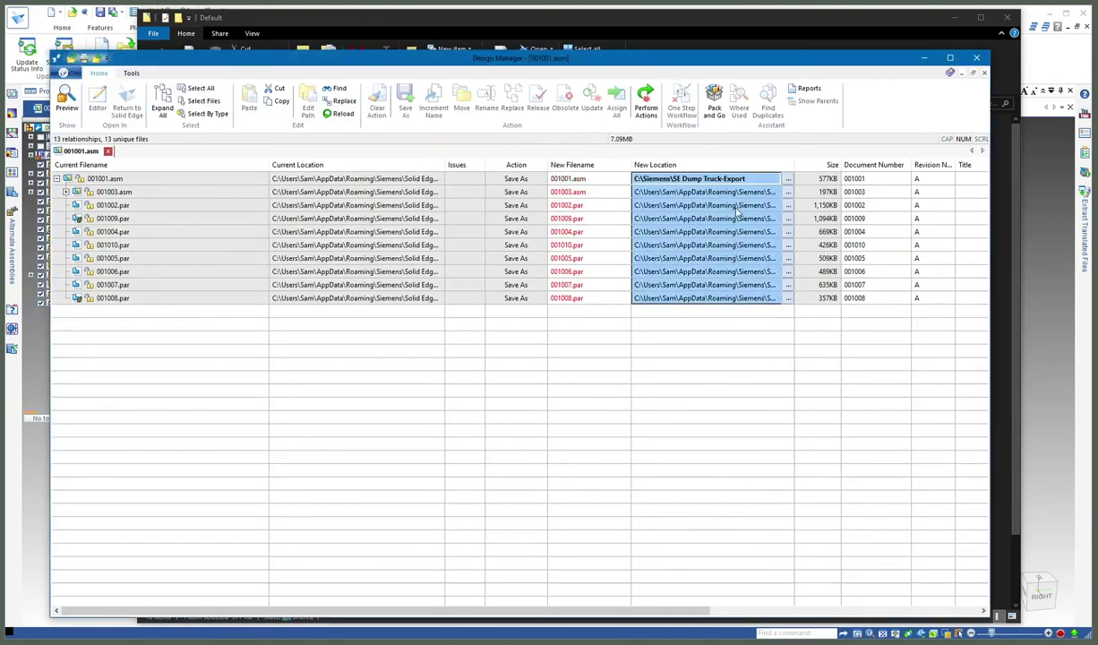
click(705, 178)
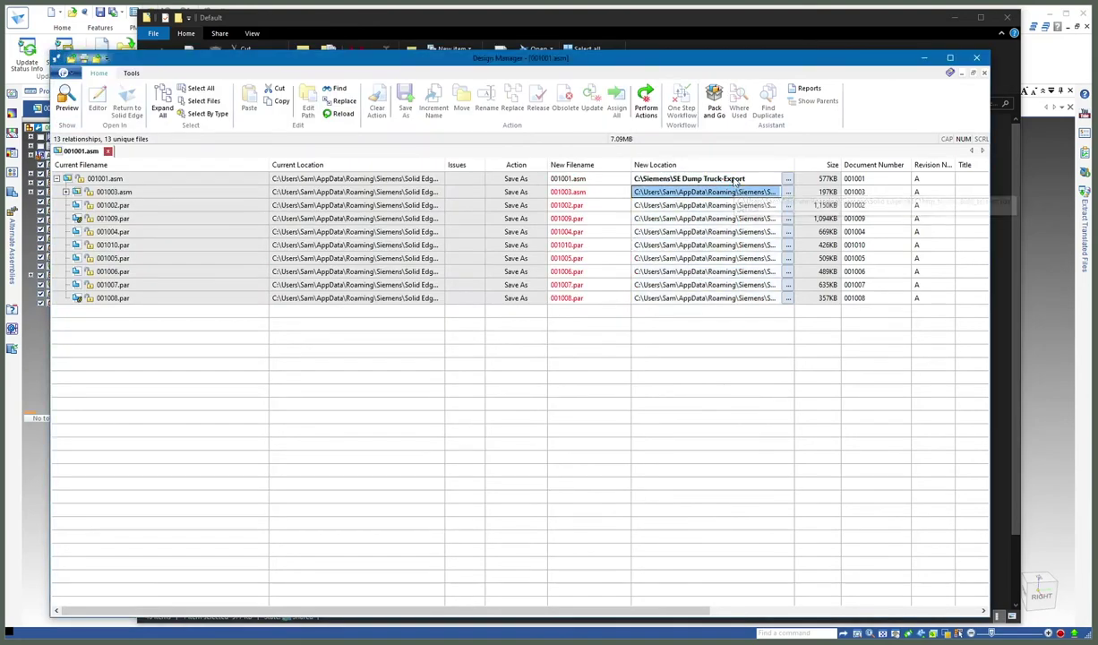
click(702, 192)
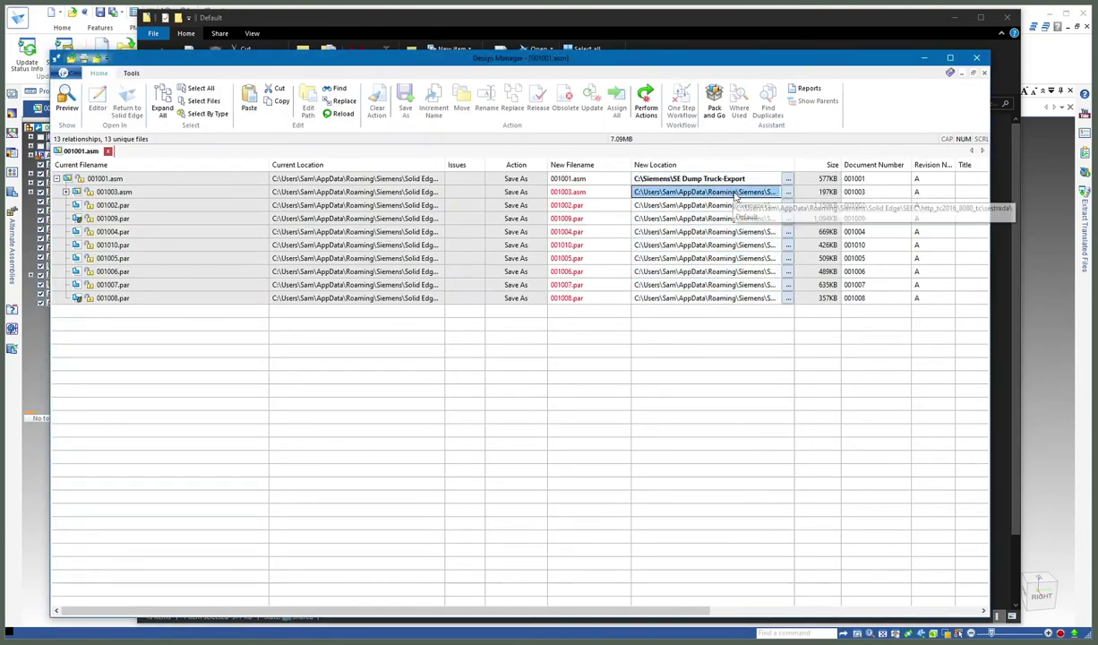
shift+click(735, 301)
Paste the export path into all component rows and perform the Save As actions.
text(C:\Siemens\SE Dump Truck-Export)
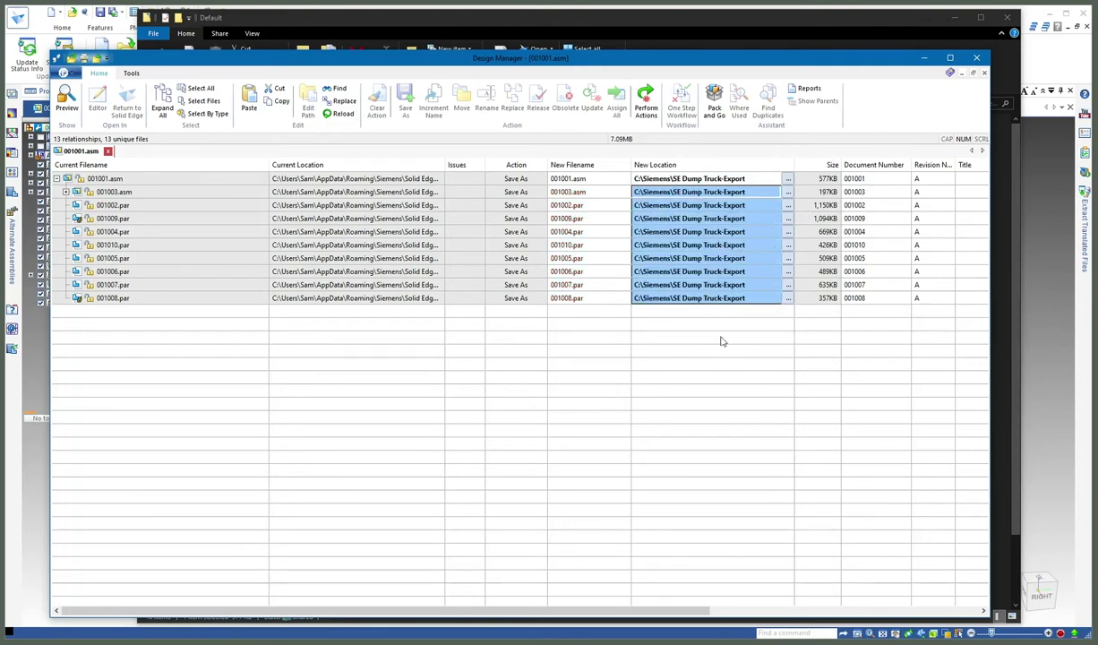
click(722, 342)
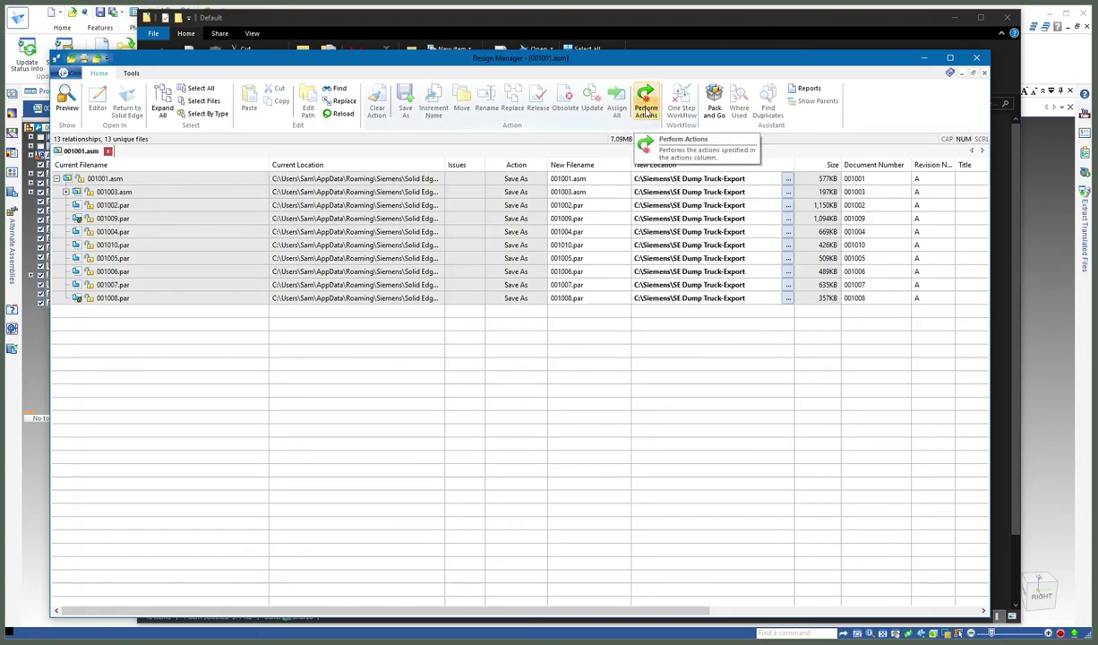
click(647, 111)
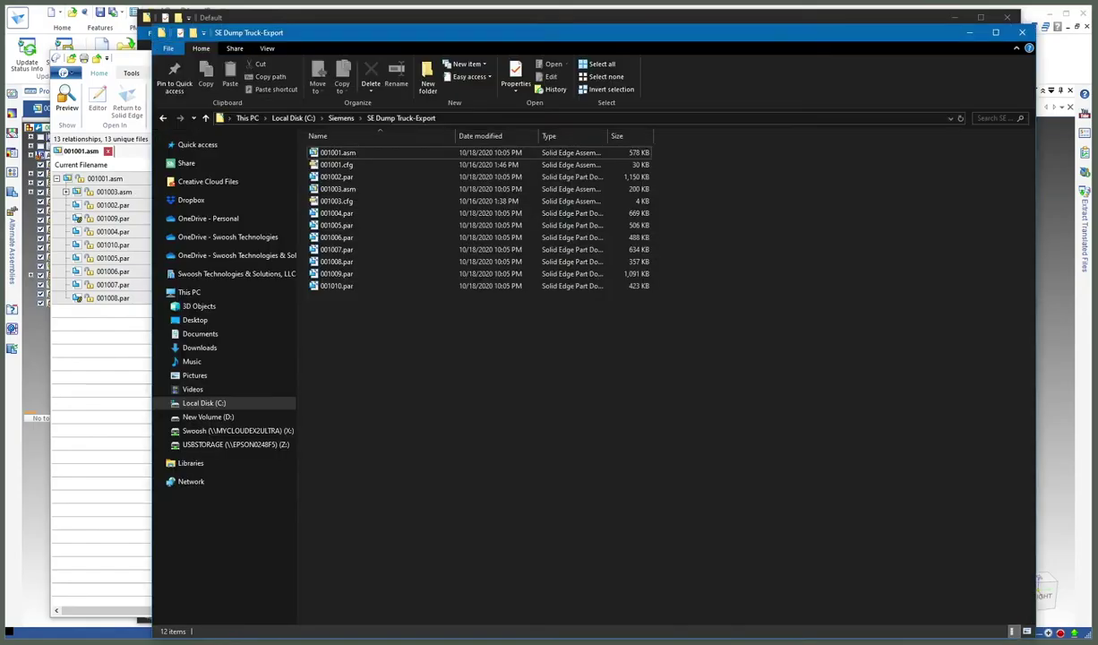
Check the exported files in SE Dump Truck-Export, then close Design Manager.
click(467, 117)
click(343, 152)
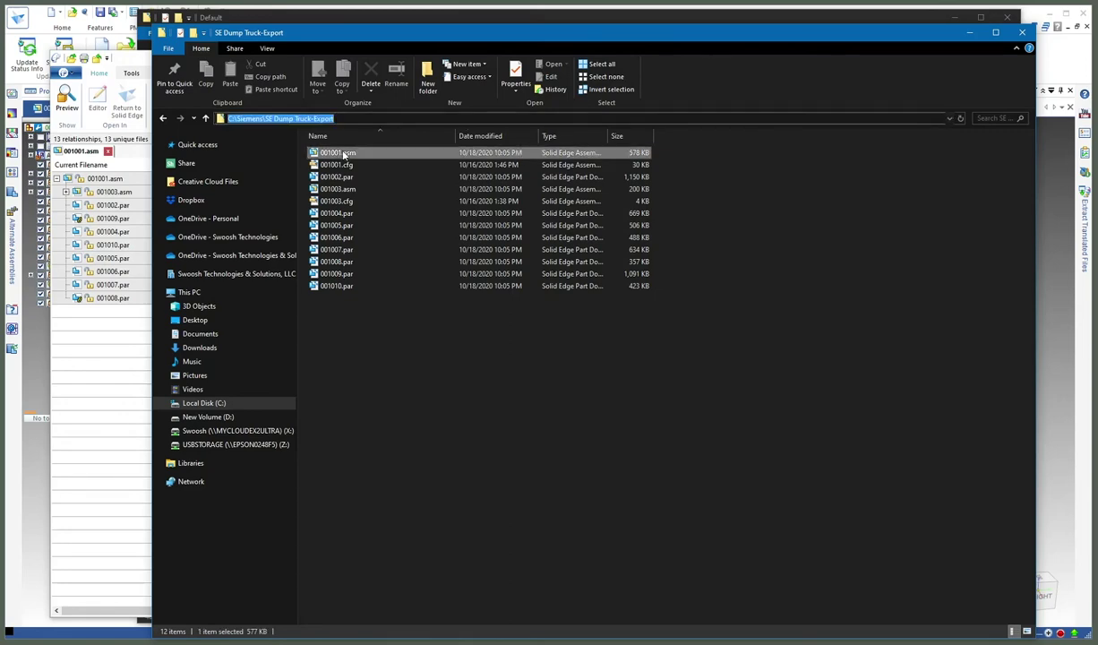
click(105, 345)
click(976, 58)
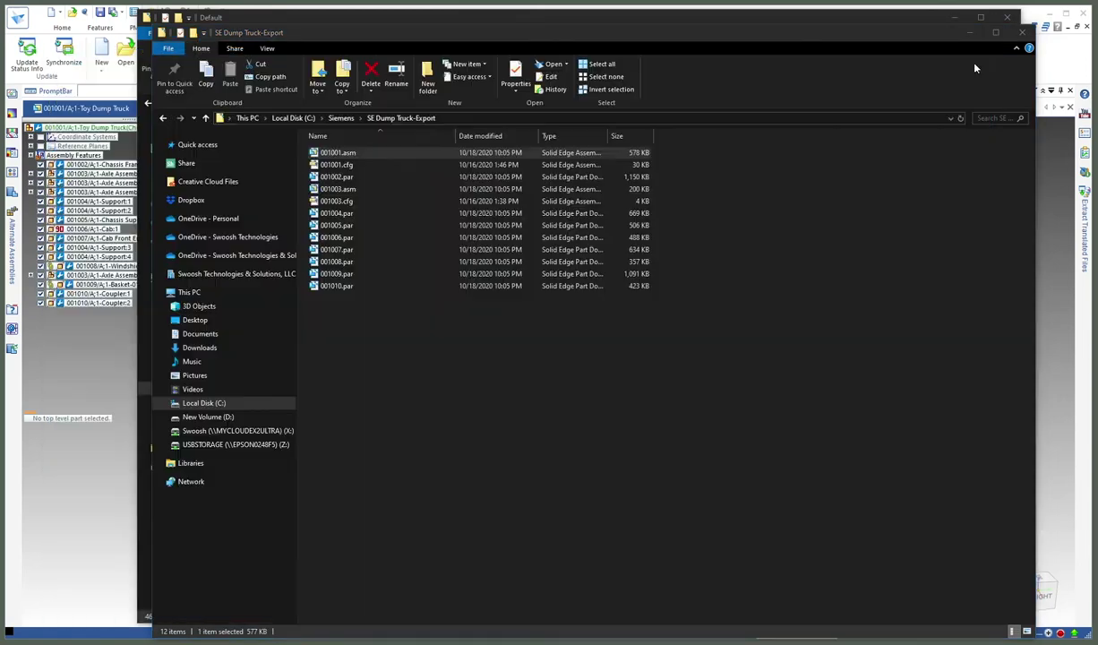
click(102, 88)
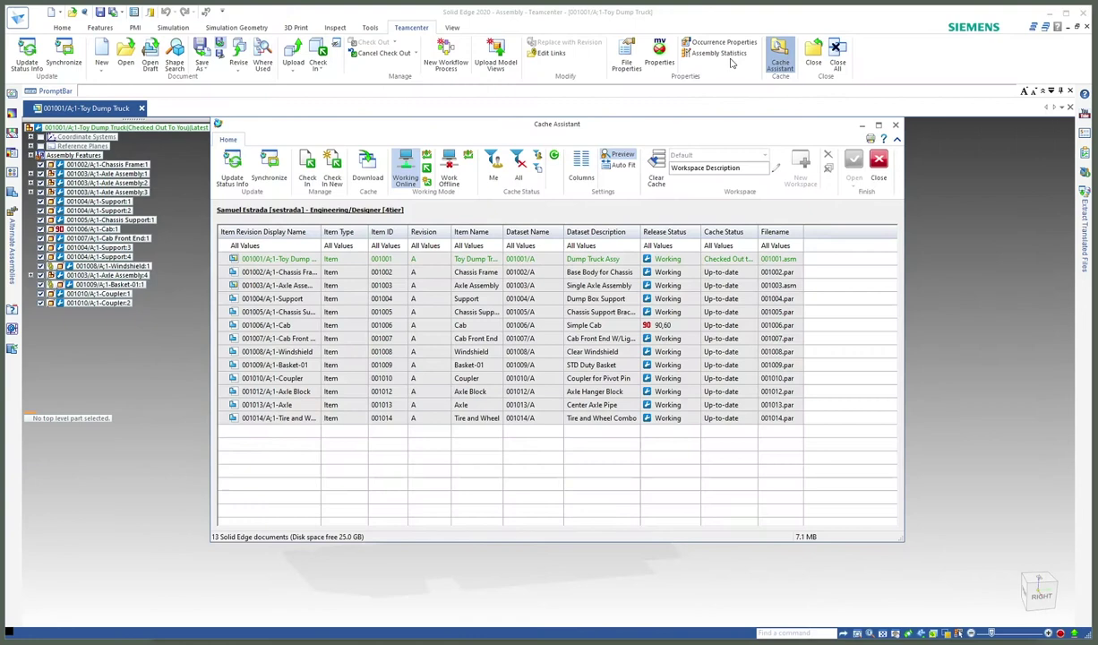
Close the Cache Assistant and truck assembly, then turn Teamcenter off under Manage.
click(879, 161)
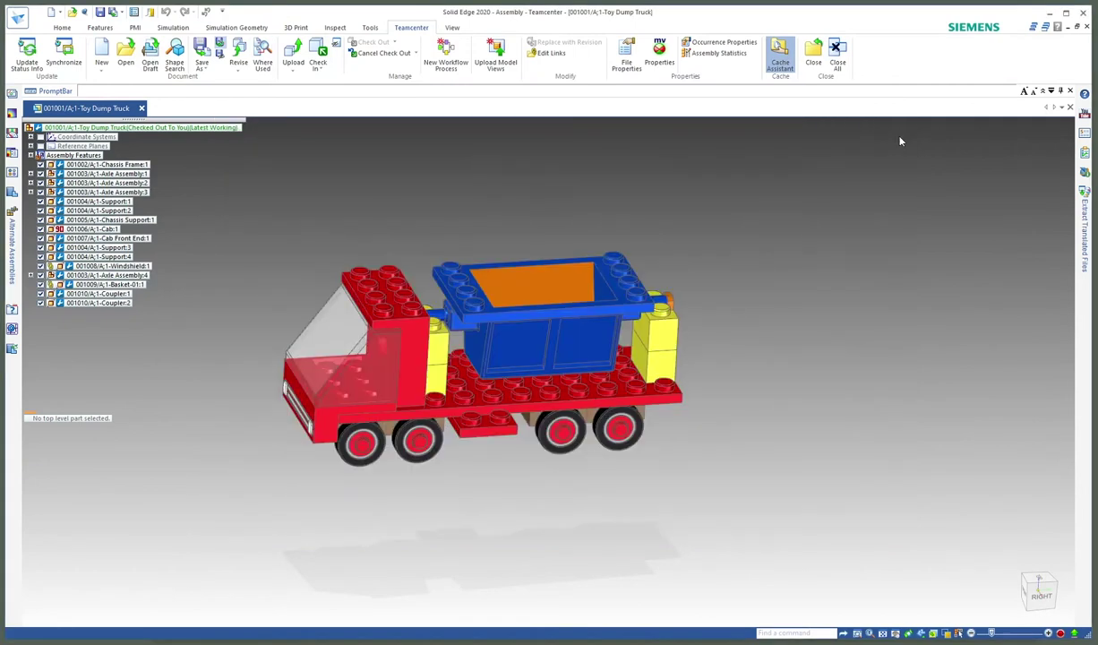
click(1069, 107)
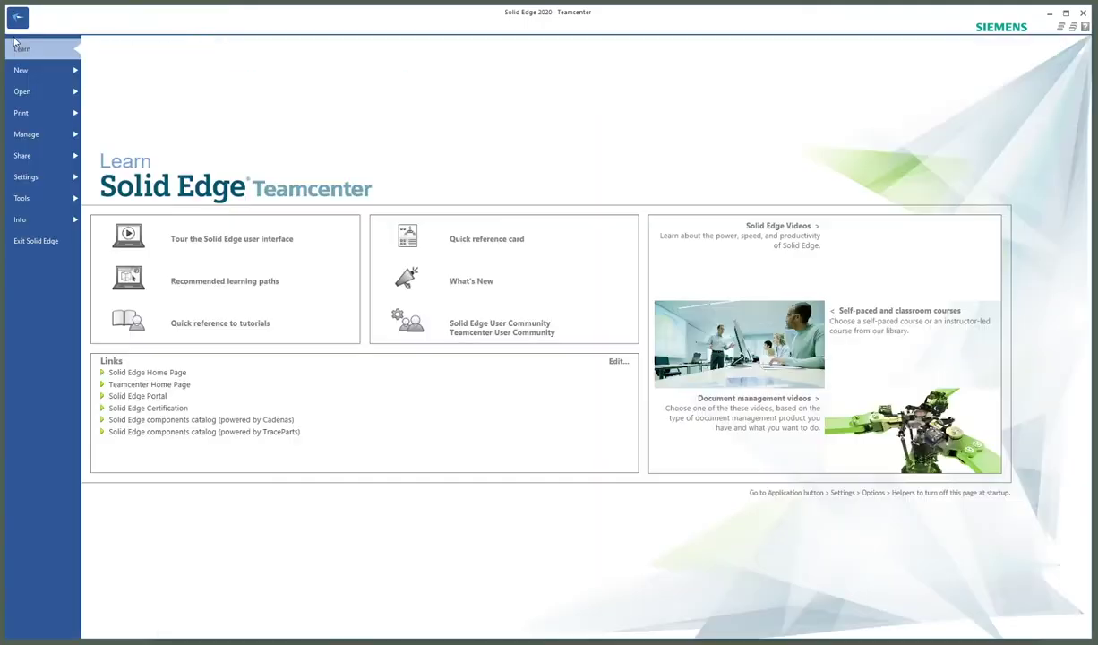
click(17, 25)
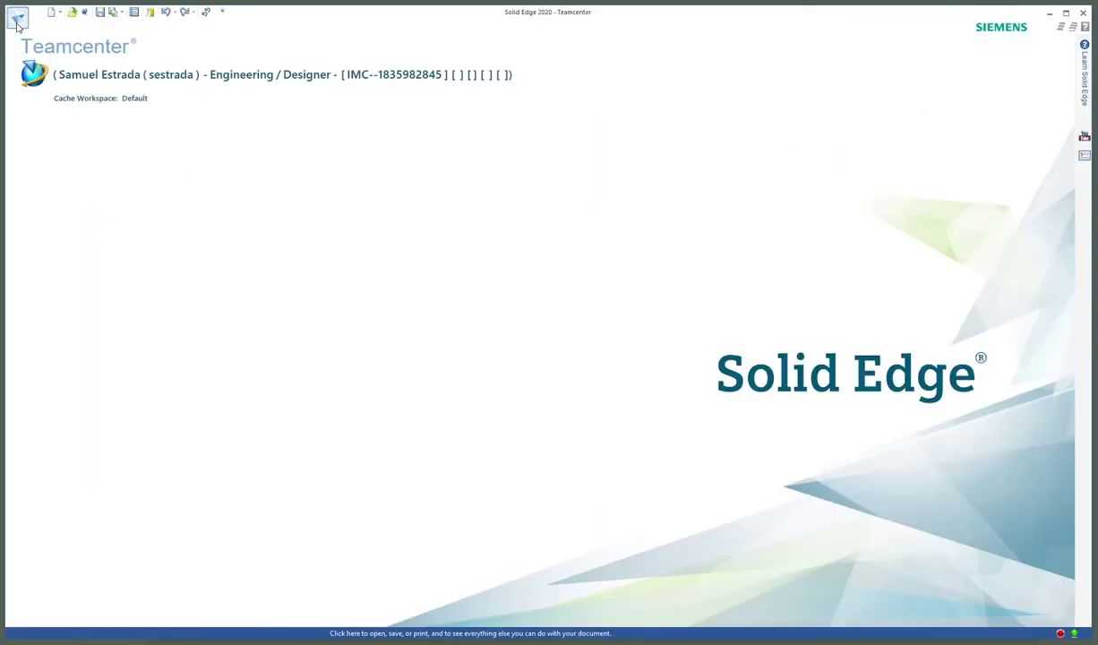
click(18, 25)
click(27, 135)
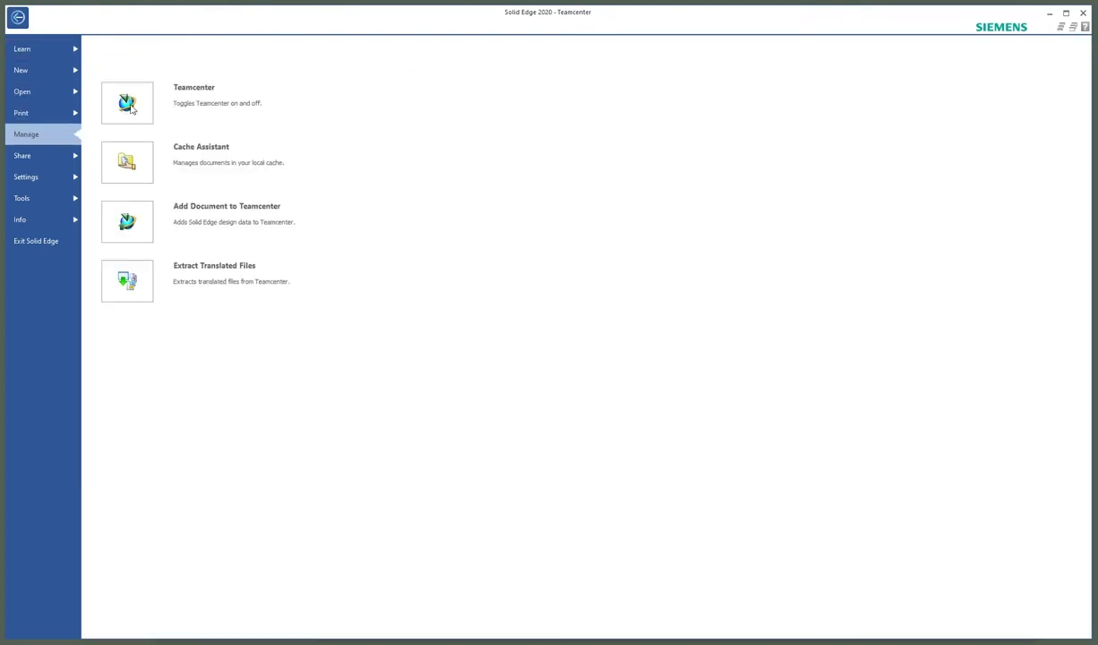
click(130, 107)
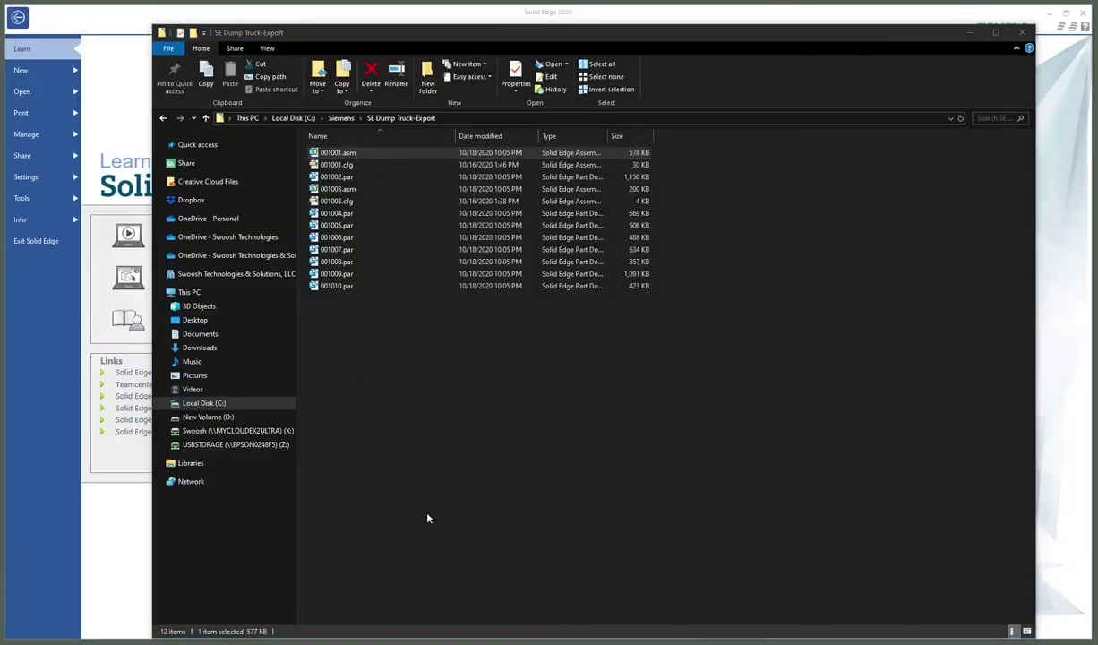
Open the exported 001001.asm locally, orbit to check the underside, and quit Solid Edge.
double_click(330, 156)
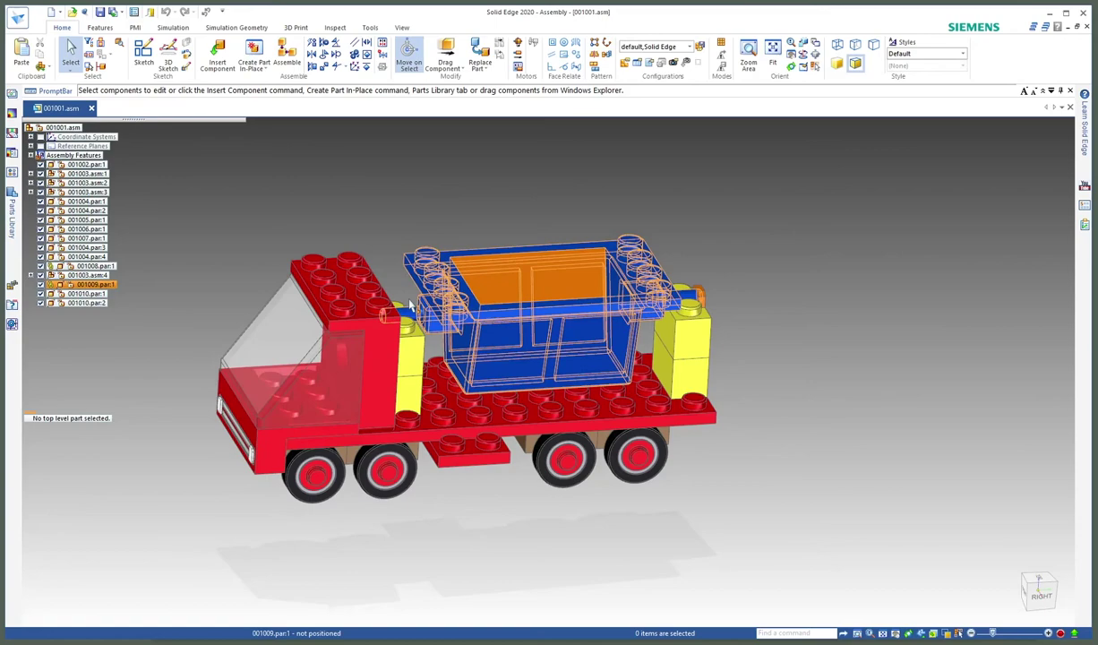
middle_drag(537, 304, 365, 364)
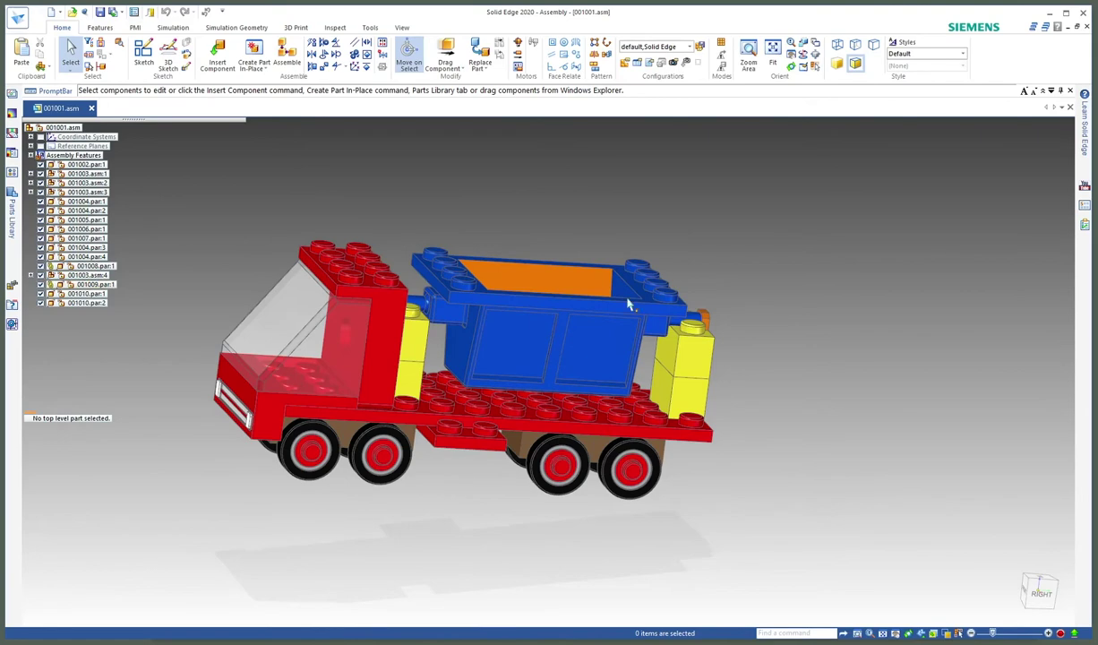
click(1084, 12)
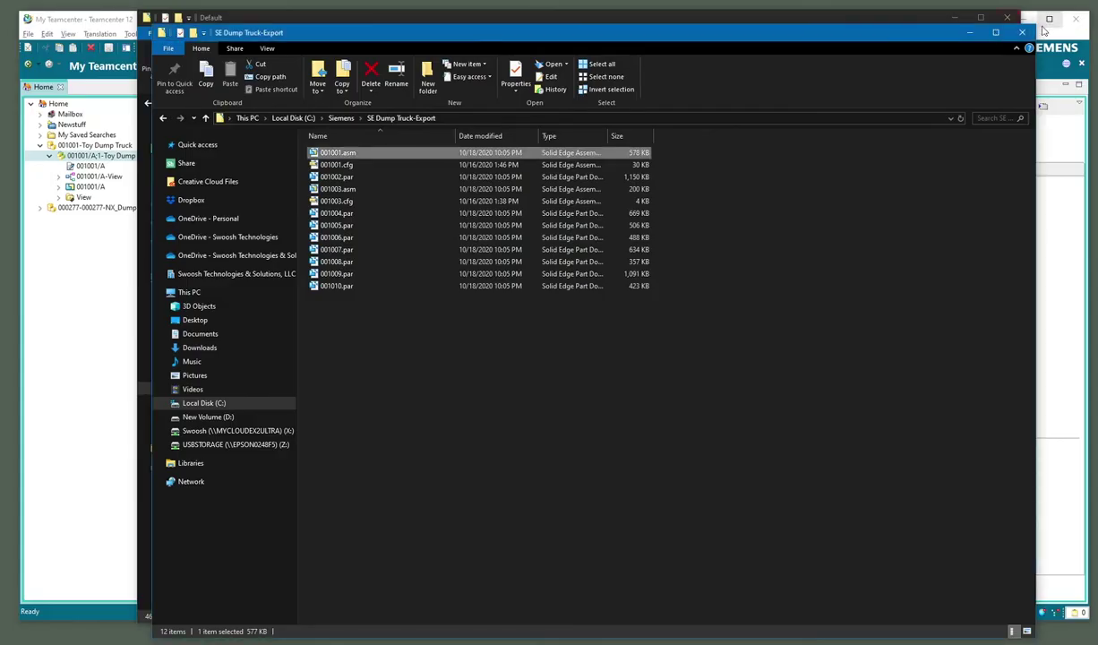
Close File Explorer and expand 000277-NX_Dump Truck Assembly down to its A;2 revision datasets.
click(1022, 33)
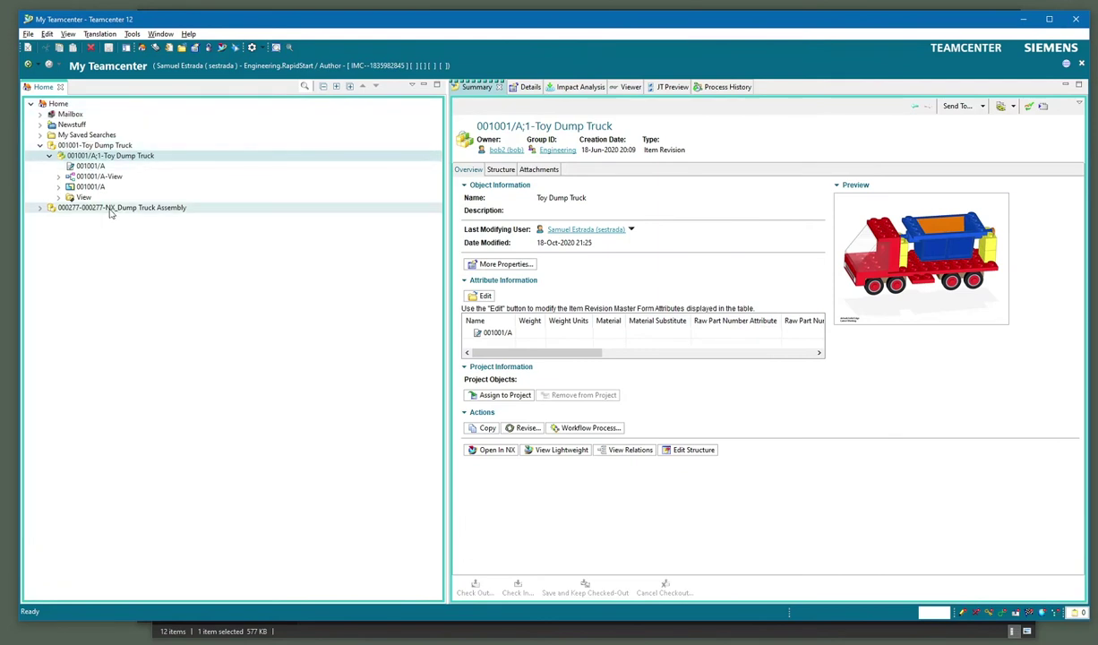
click(43, 208)
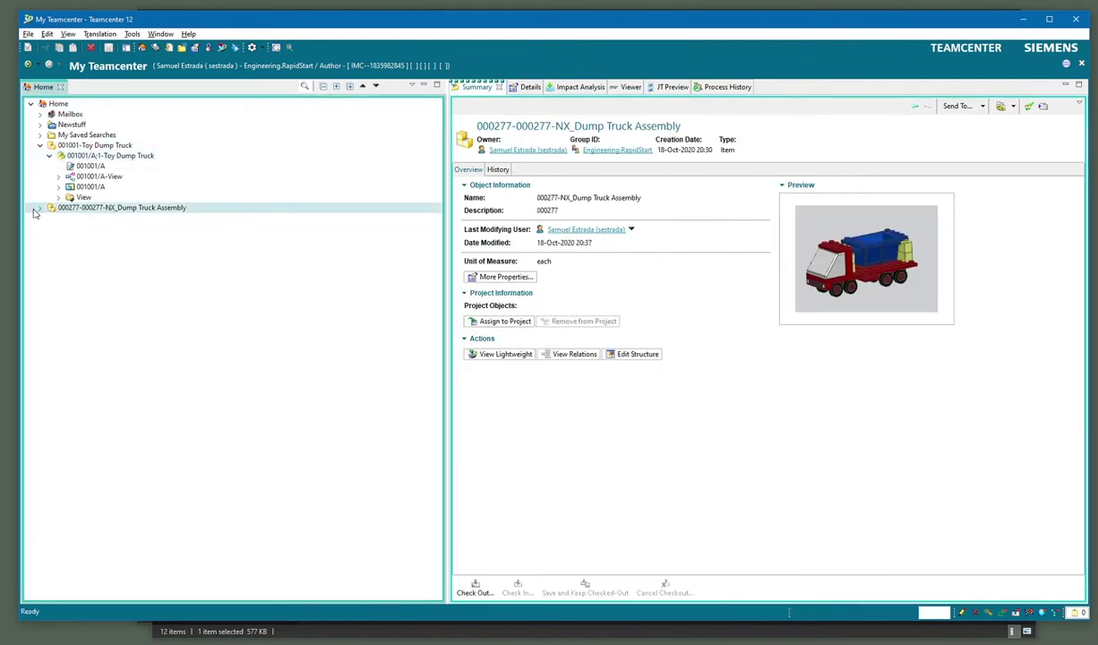
click(40, 208)
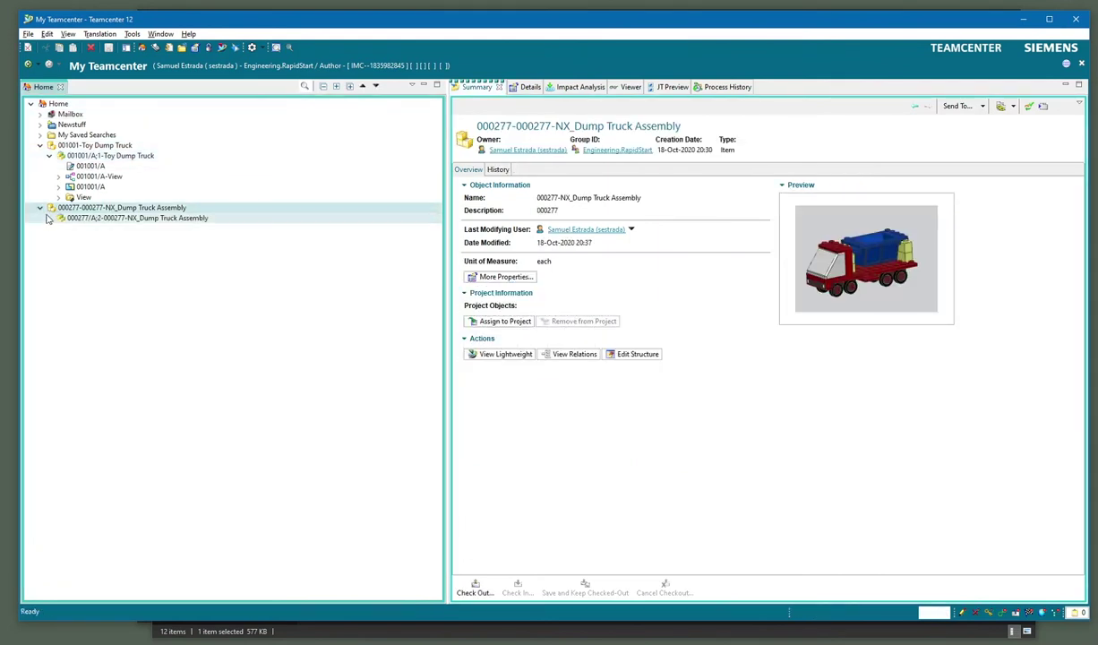
click(50, 219)
click(72, 240)
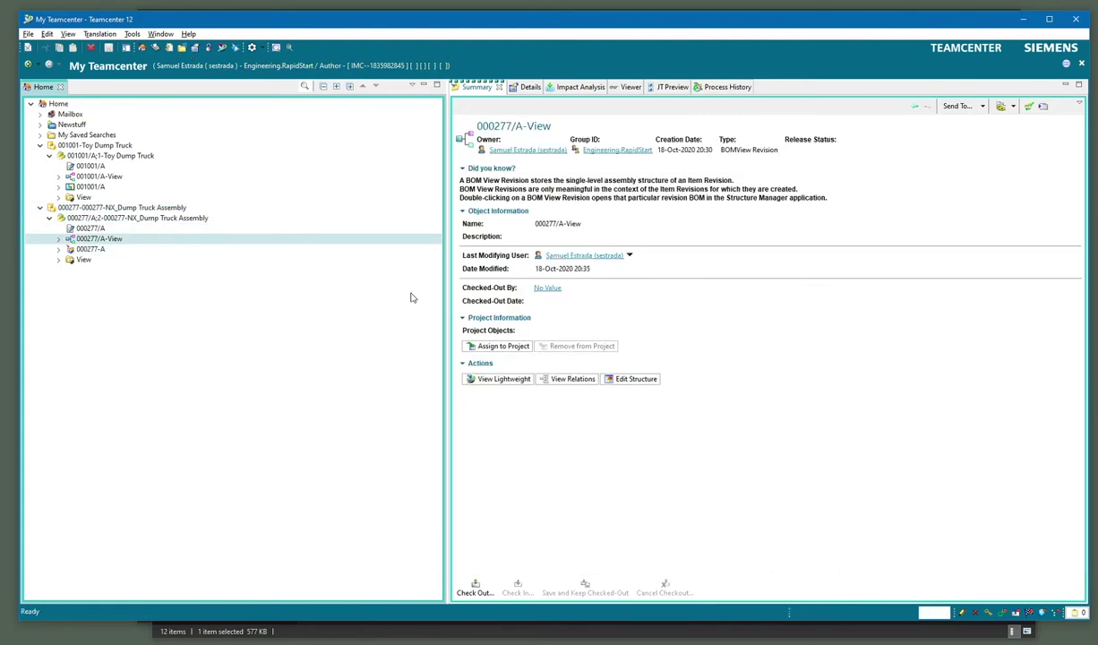
click(87, 249)
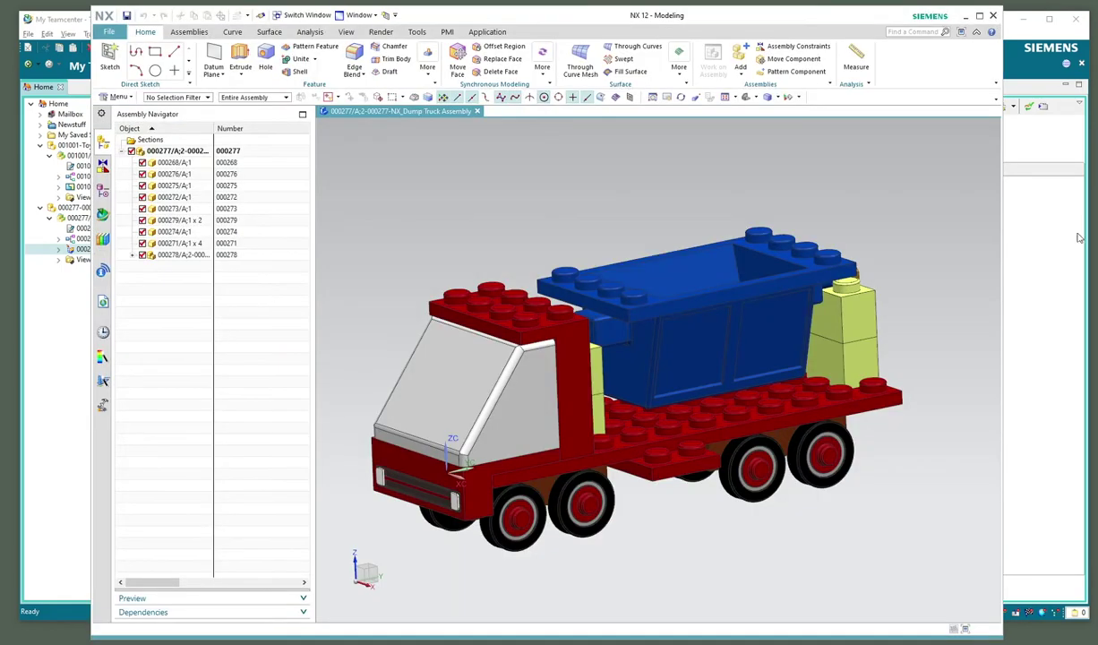
Move and widen the NX window over Teamcenter, then bring up the File menu.
drag(748, 16, 666, 16)
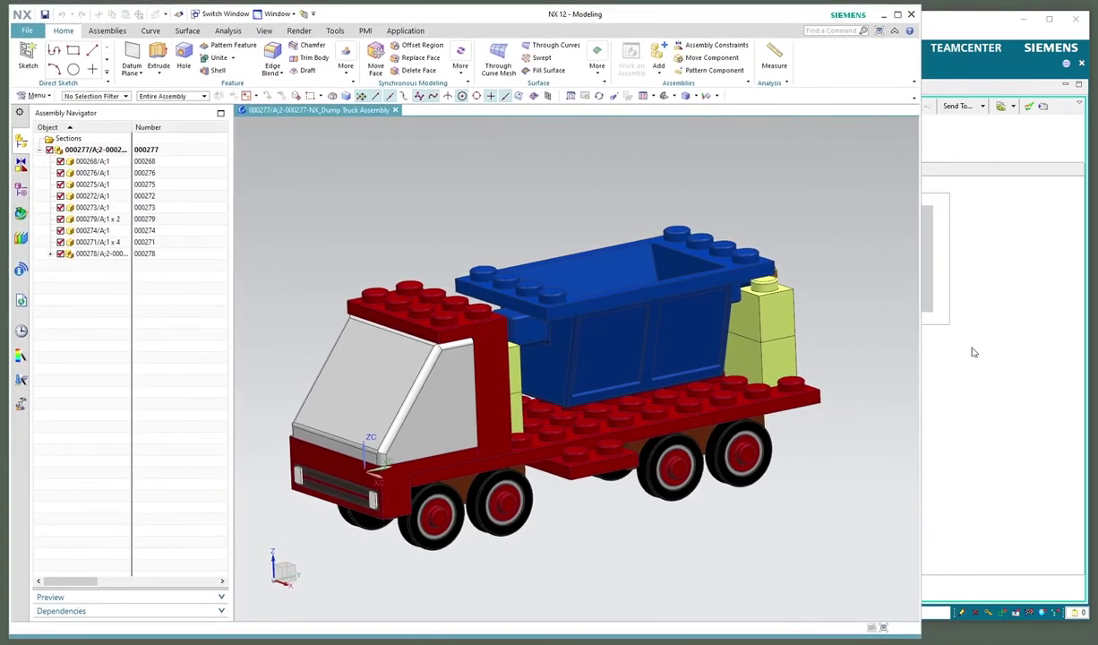
drag(919, 369, 1086, 358)
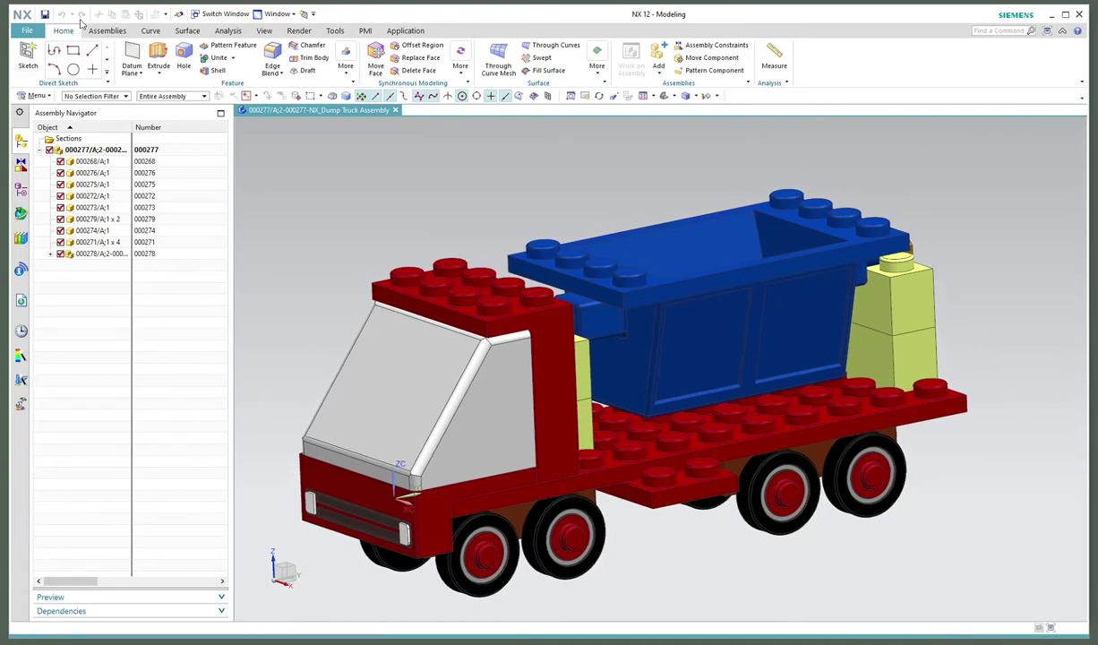
click(26, 32)
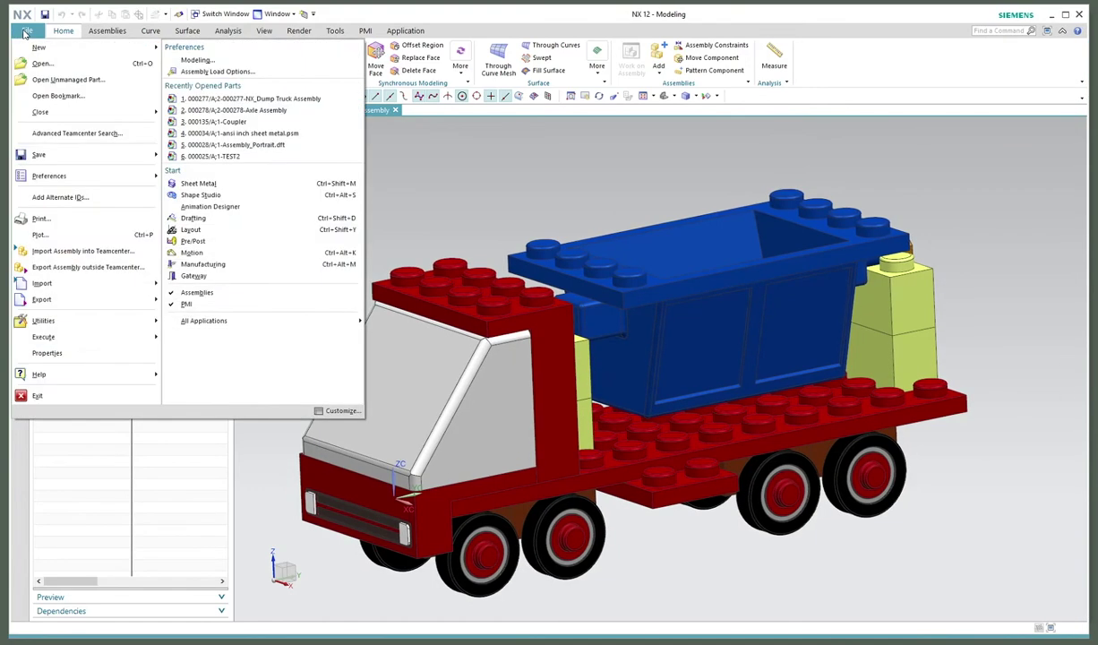
Launch Export Assembly outside Teamcenter and enlarge its dialog so all sections show.
click(96, 265)
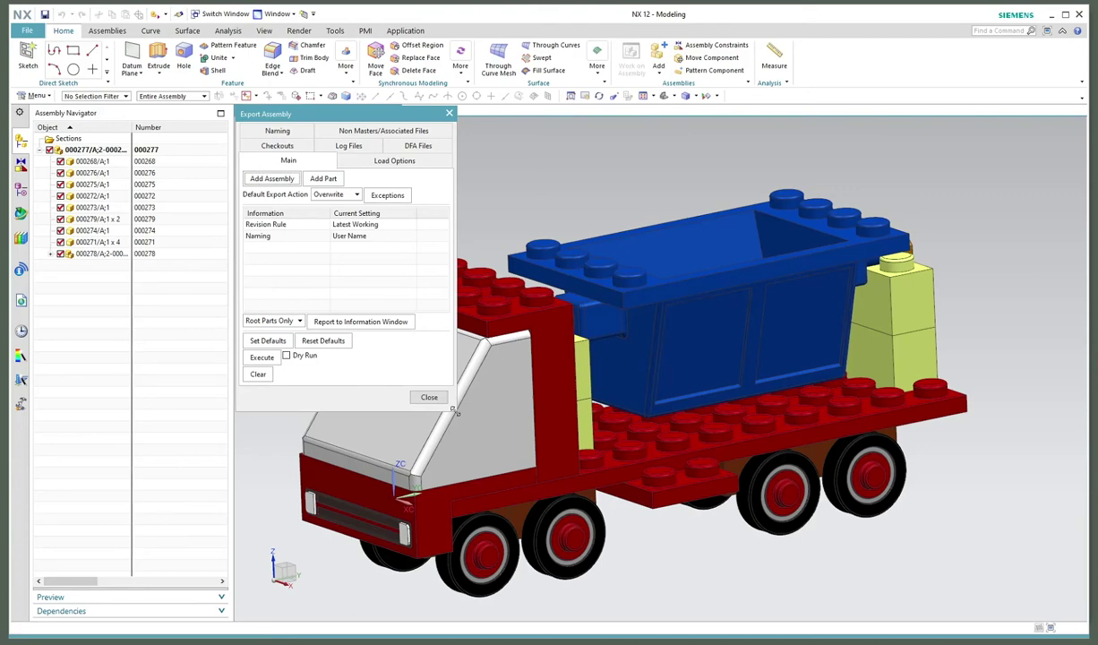
drag(455, 410, 658, 448)
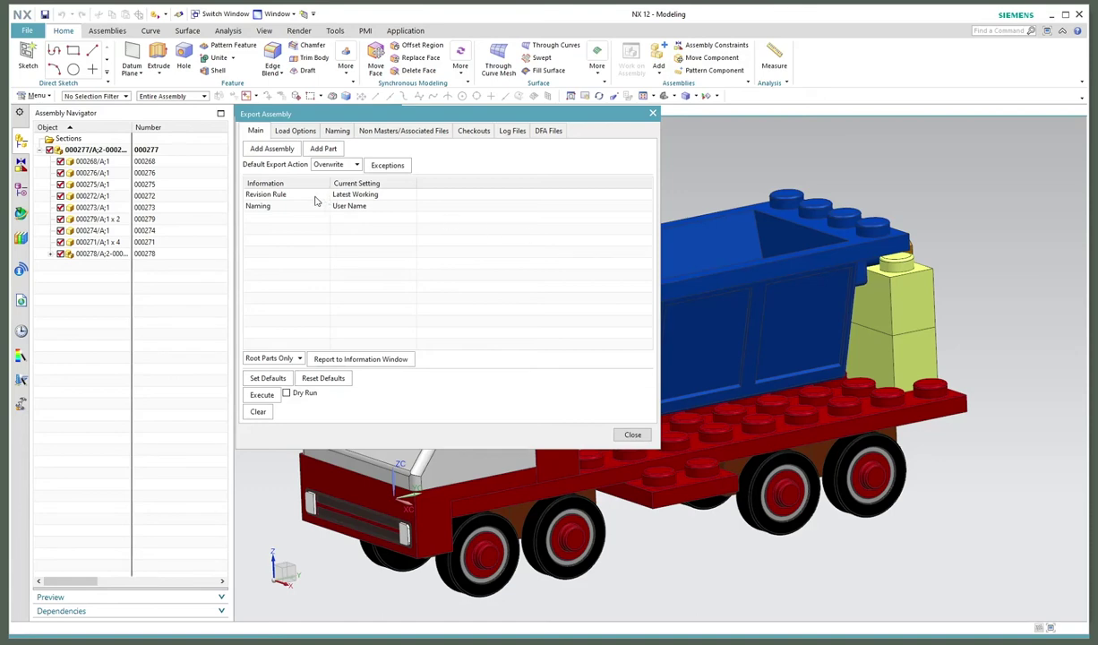
Add item 000277-NX_Dump Truck Assembly to the export, keeping Default Export Action on Overwrite.
click(276, 151)
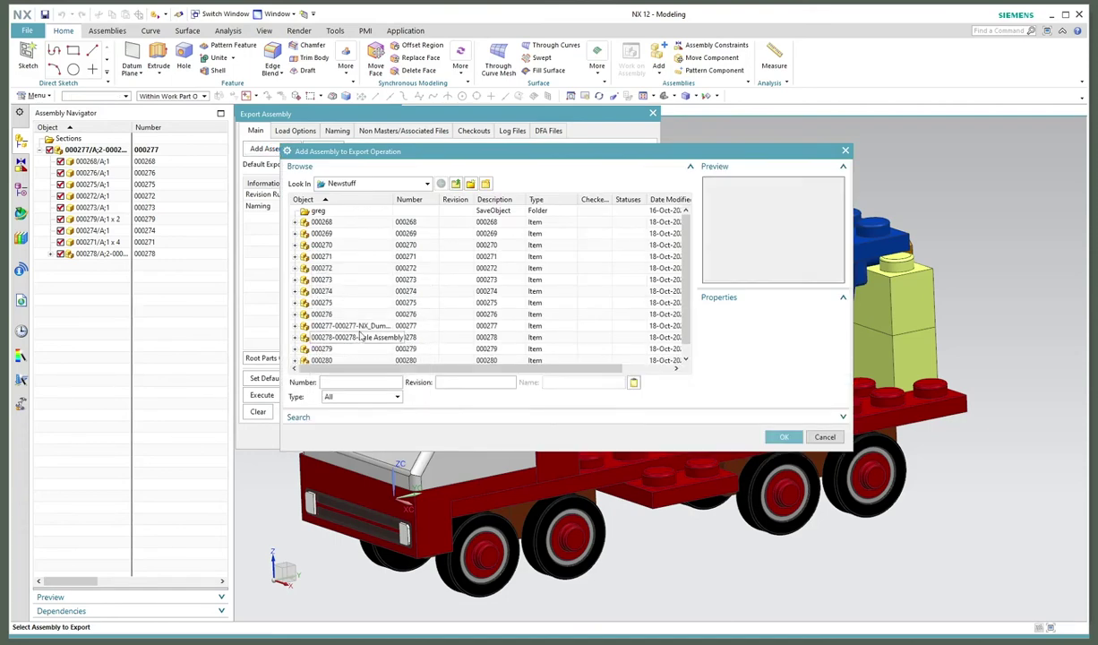
click(356, 327)
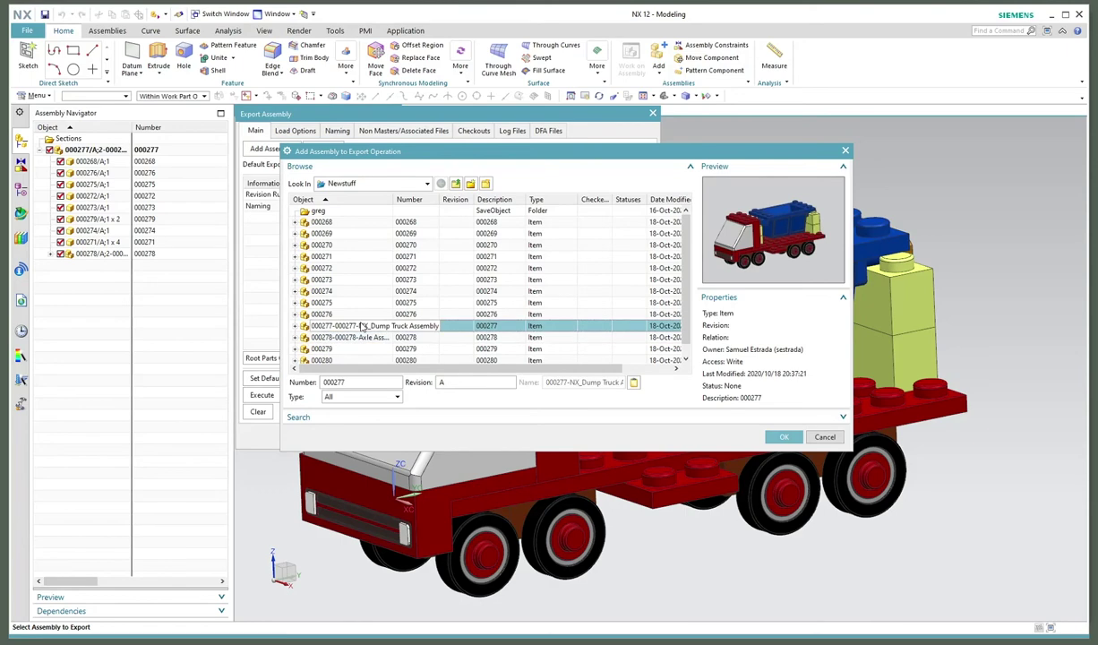
click(784, 437)
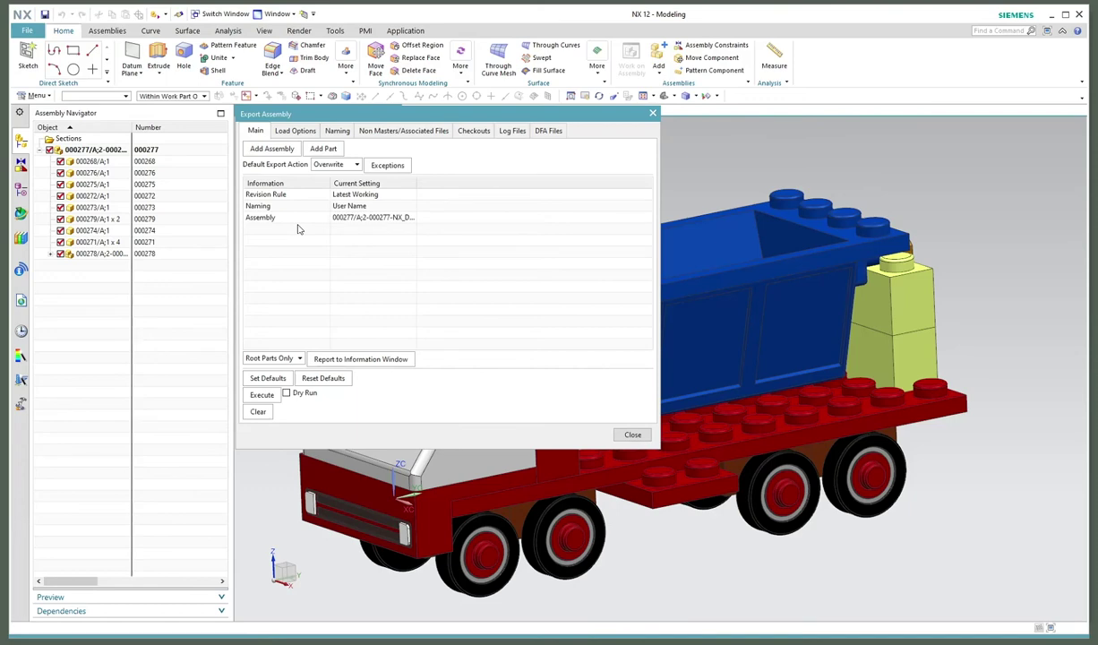
click(294, 220)
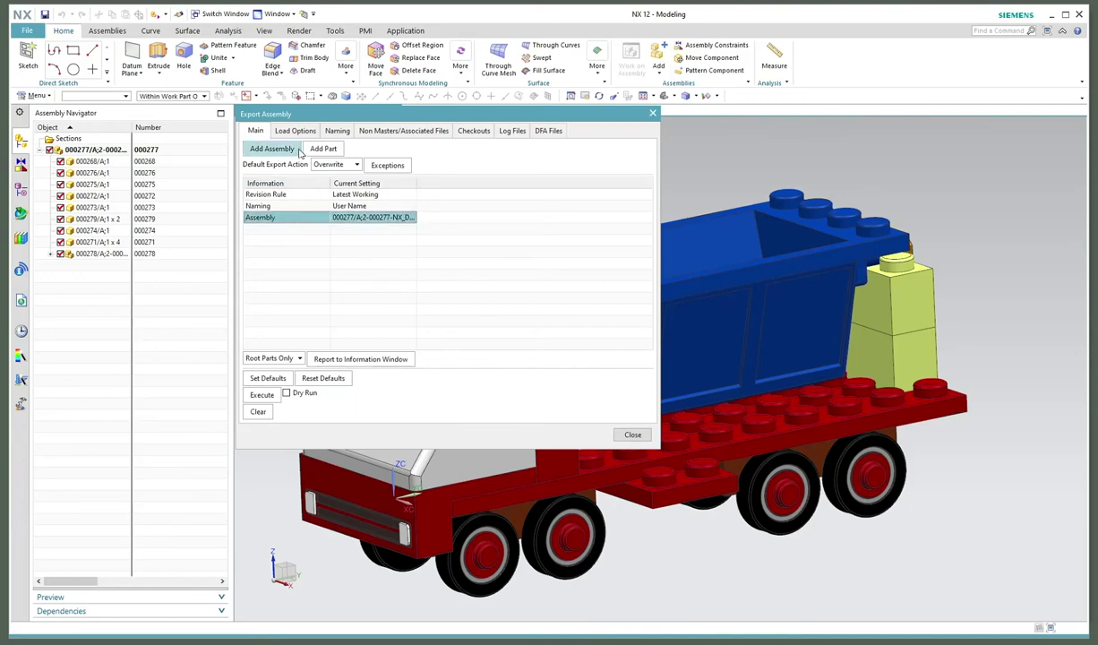
click(330, 166)
click(340, 176)
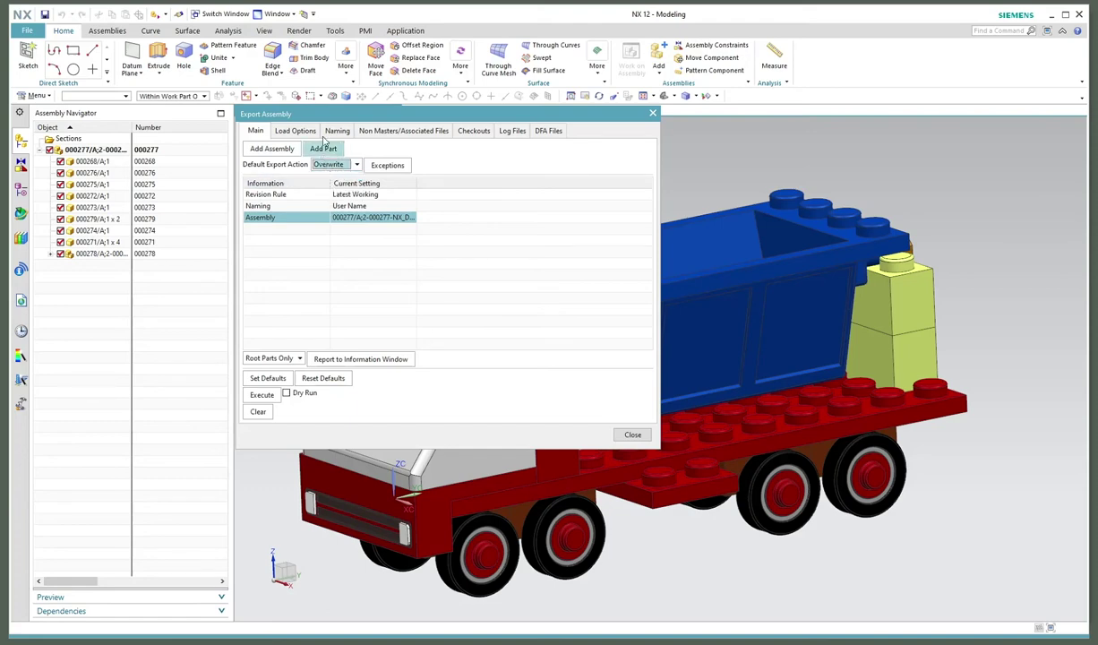
On the Naming tab, set the Export Name scheme to Auto Translate.
click(303, 132)
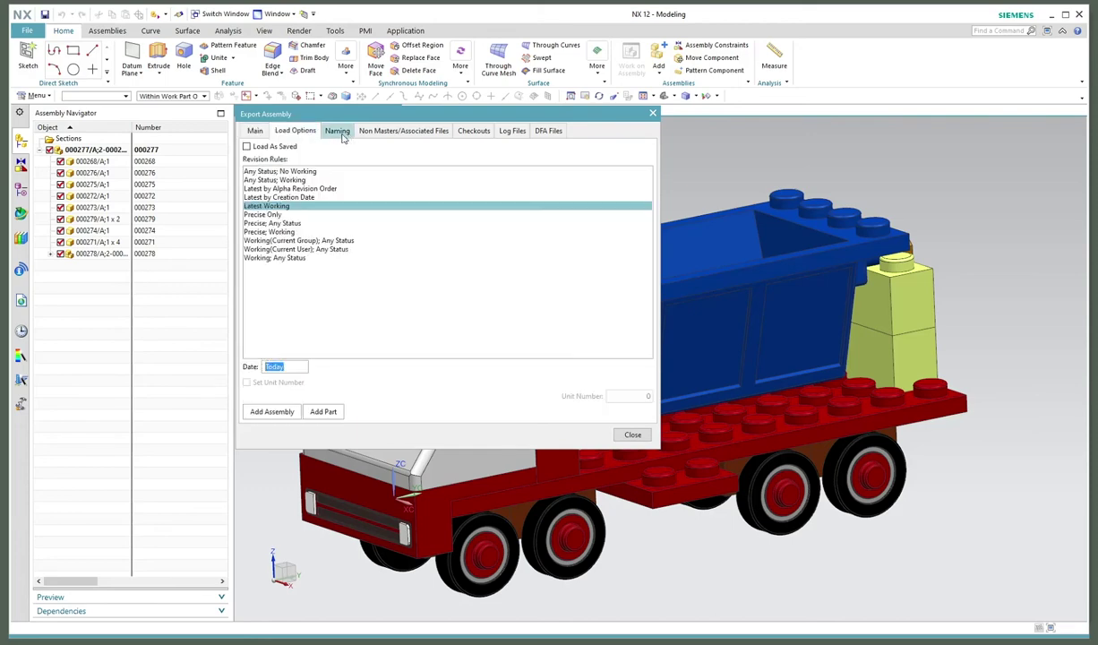
click(338, 132)
click(392, 149)
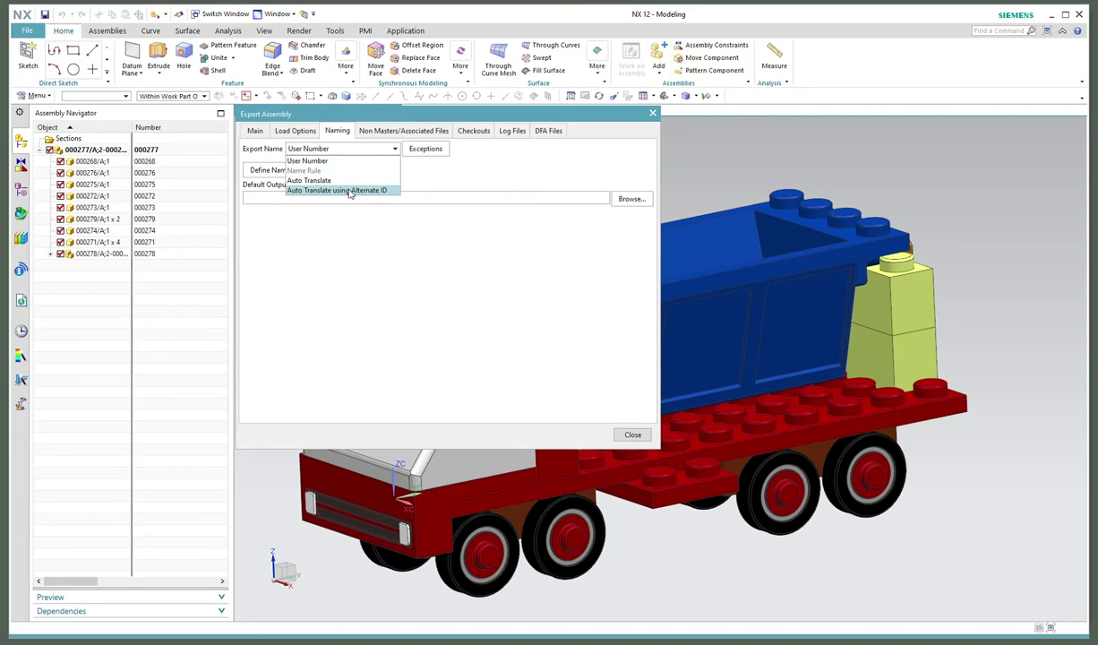
click(340, 180)
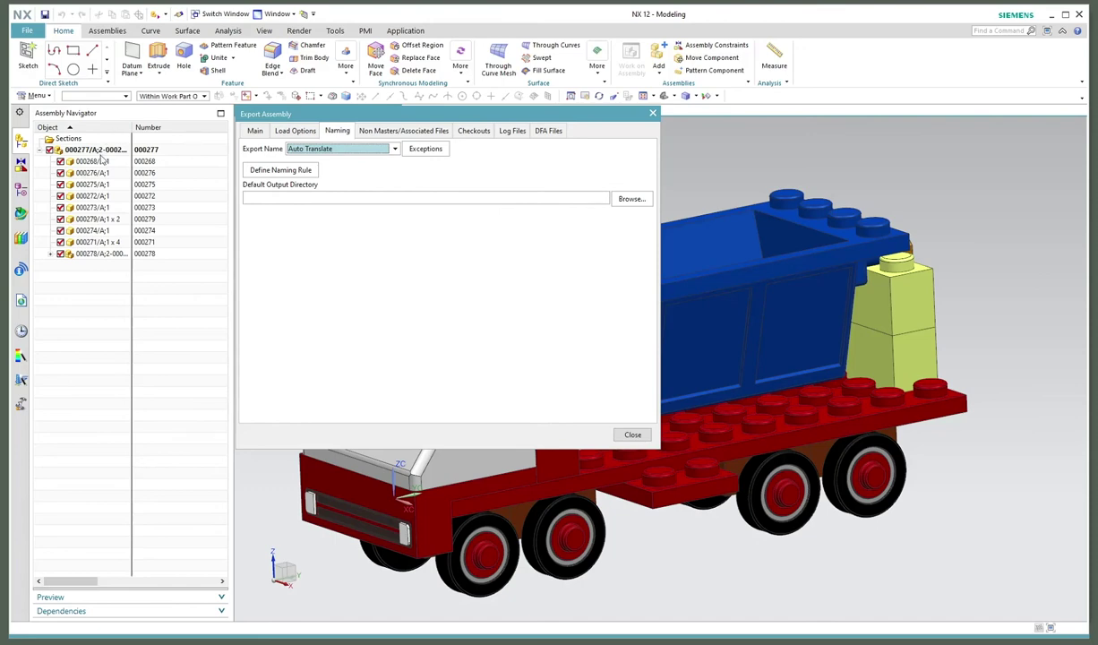
Confirm Auto Translate naming, then enlarge the empty D:\Siemens\Export Assembly folder in File Explorer.
click(391, 152)
click(390, 154)
key(alt+Tab)
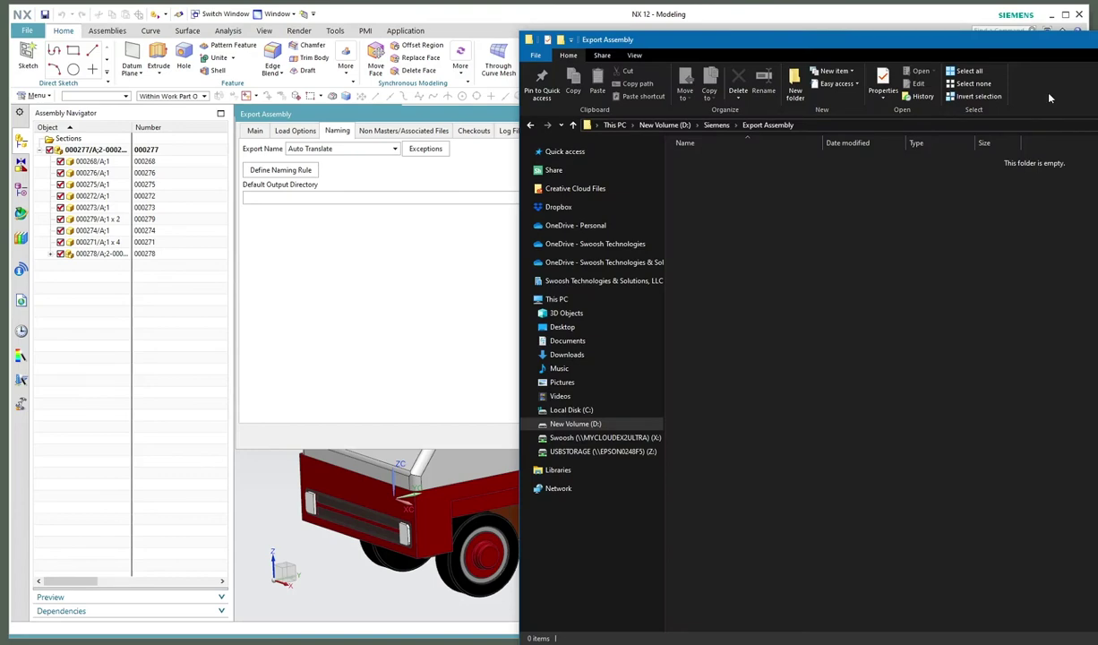
drag(953, 40, 756, 21)
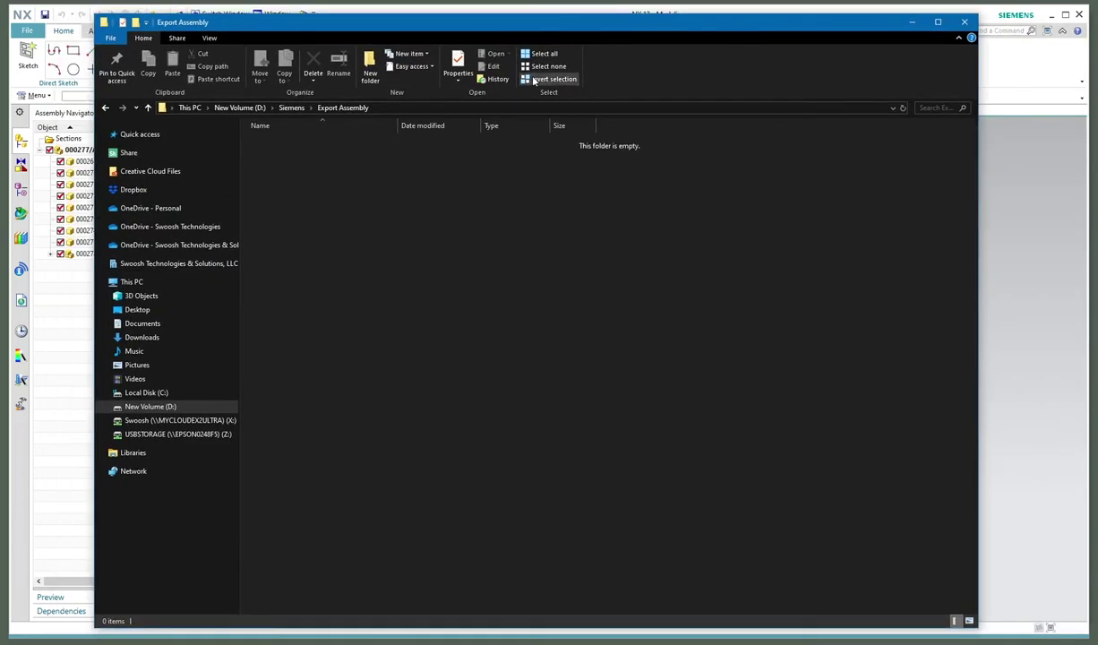
Paste the D:\Siemens\Export Assembly path from Explorer into Default Output Directory.
click(438, 108)
key(ctrl+c)
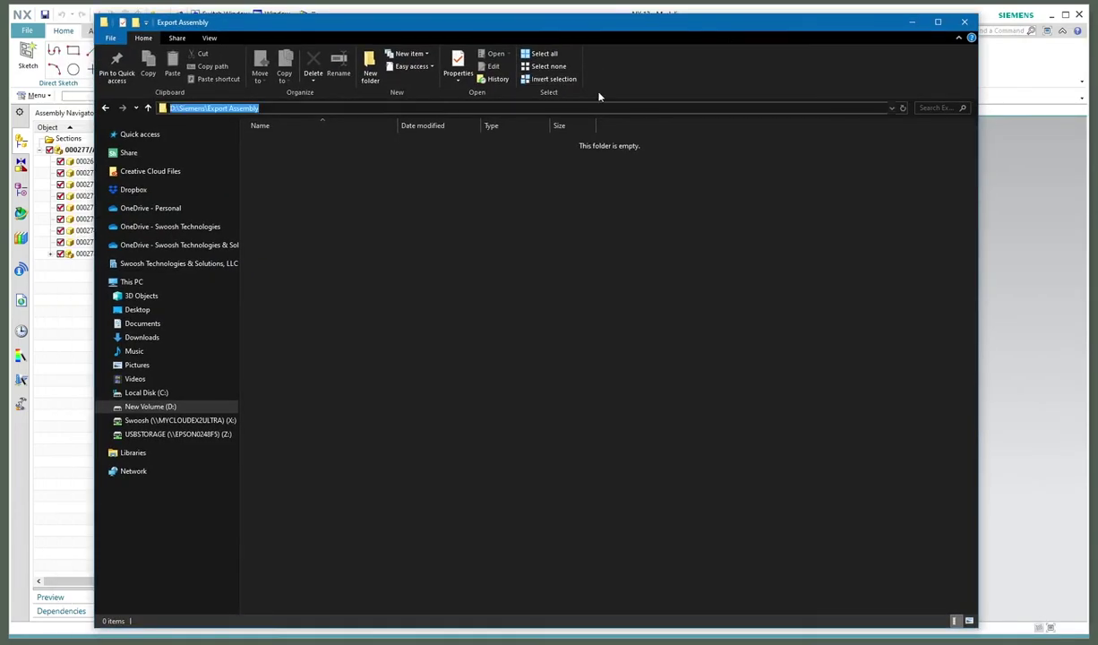
key(alt+Tab)
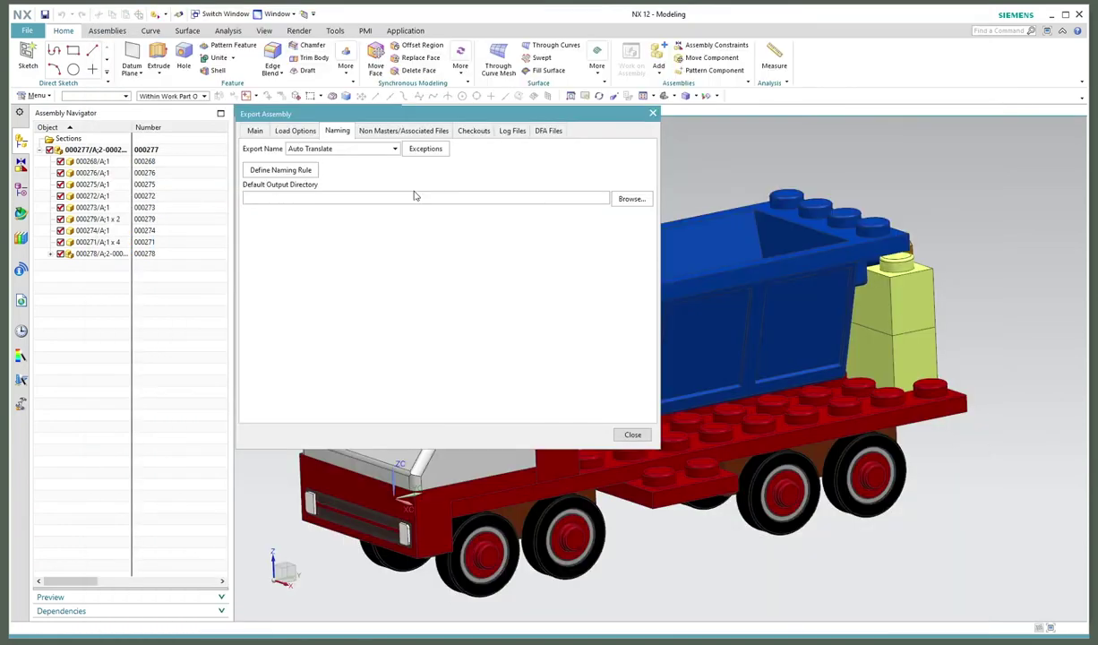
key(ctrl+v)
Review the non-master, checkout and log file options, then return to the Main summary.
click(403, 131)
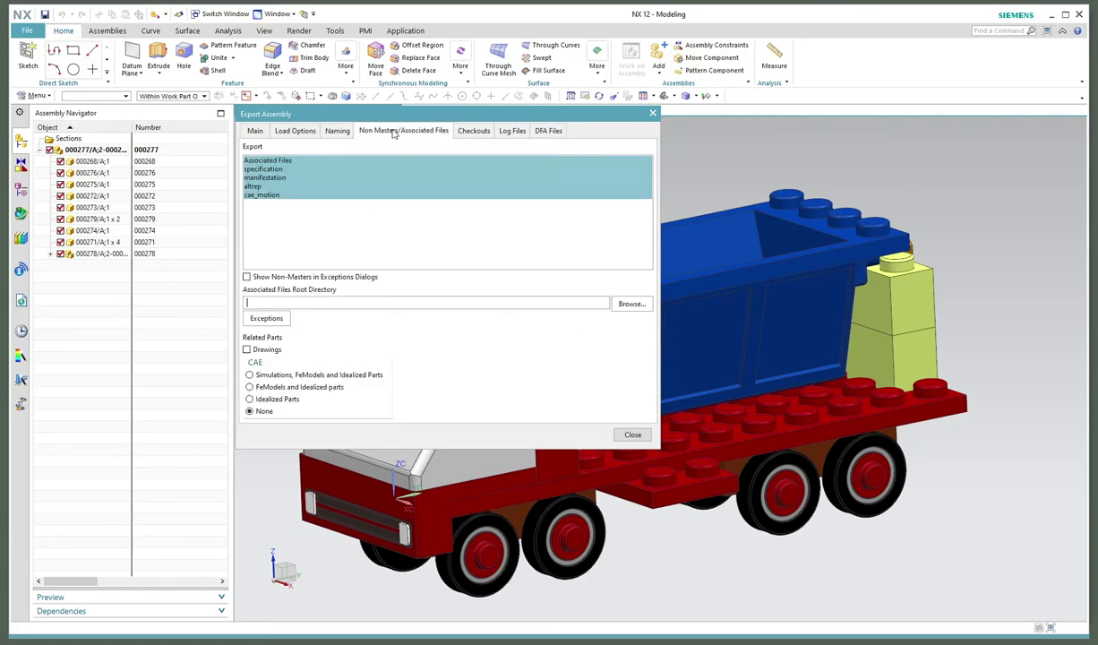
click(482, 140)
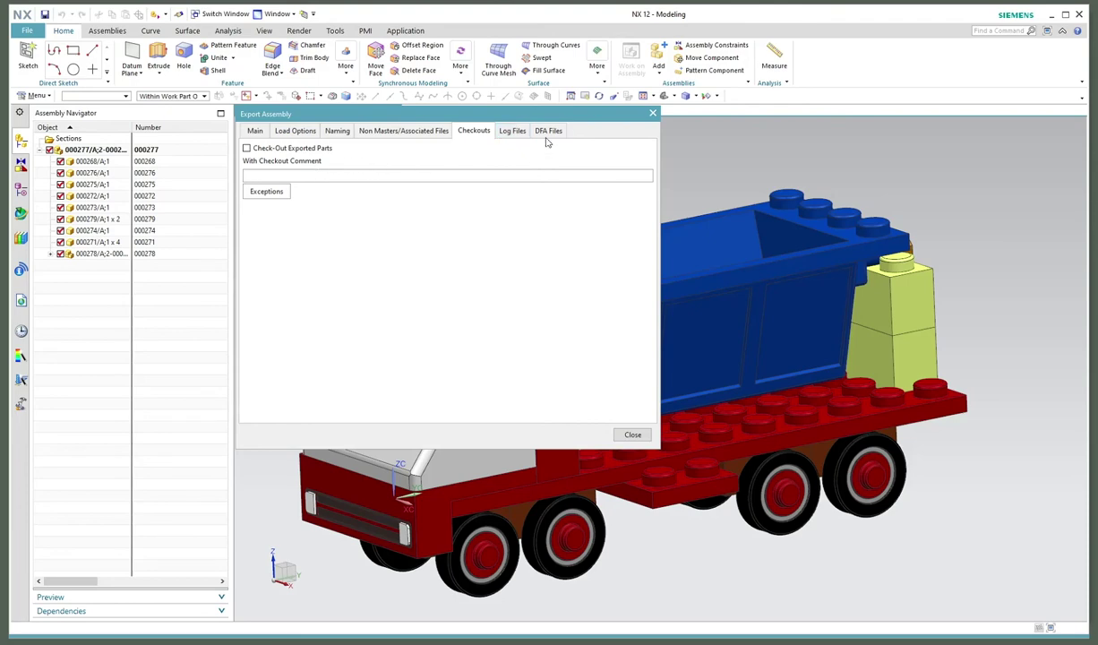
click(509, 132)
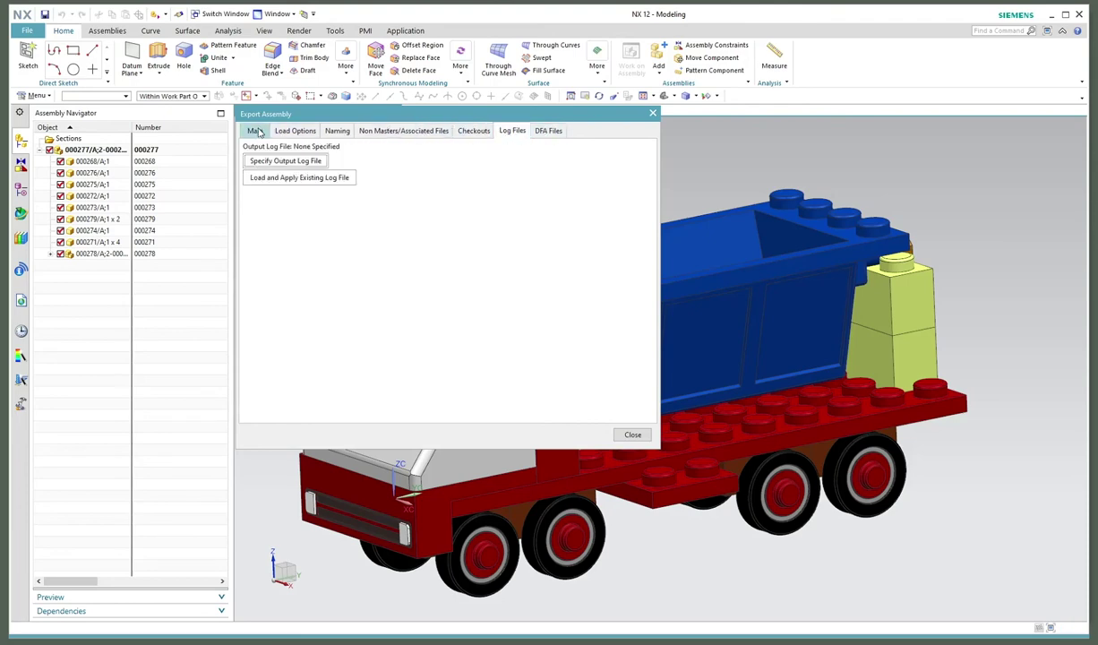
click(256, 132)
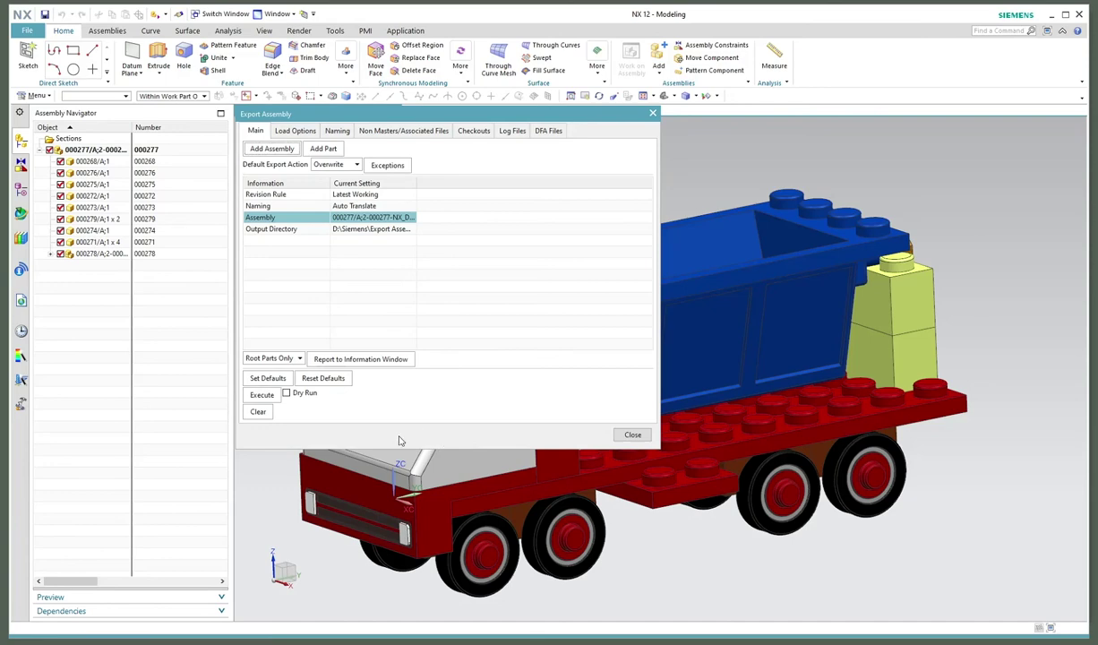
Widen the settings column and check the output directory, naming and assembly entries.
click(310, 230)
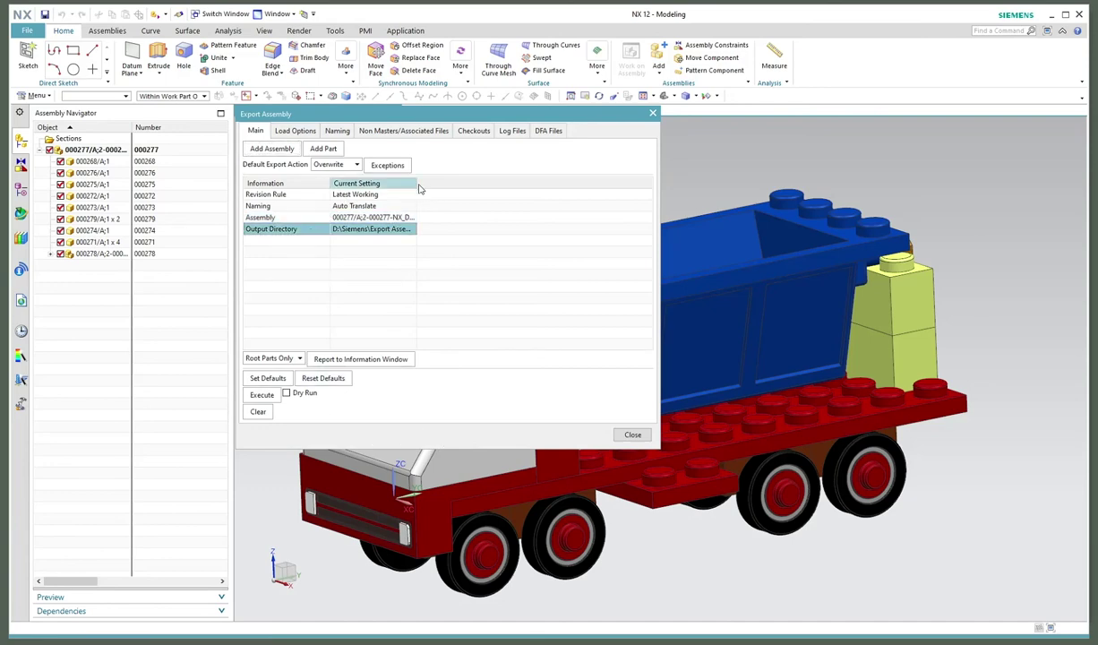
drag(418, 183, 499, 182)
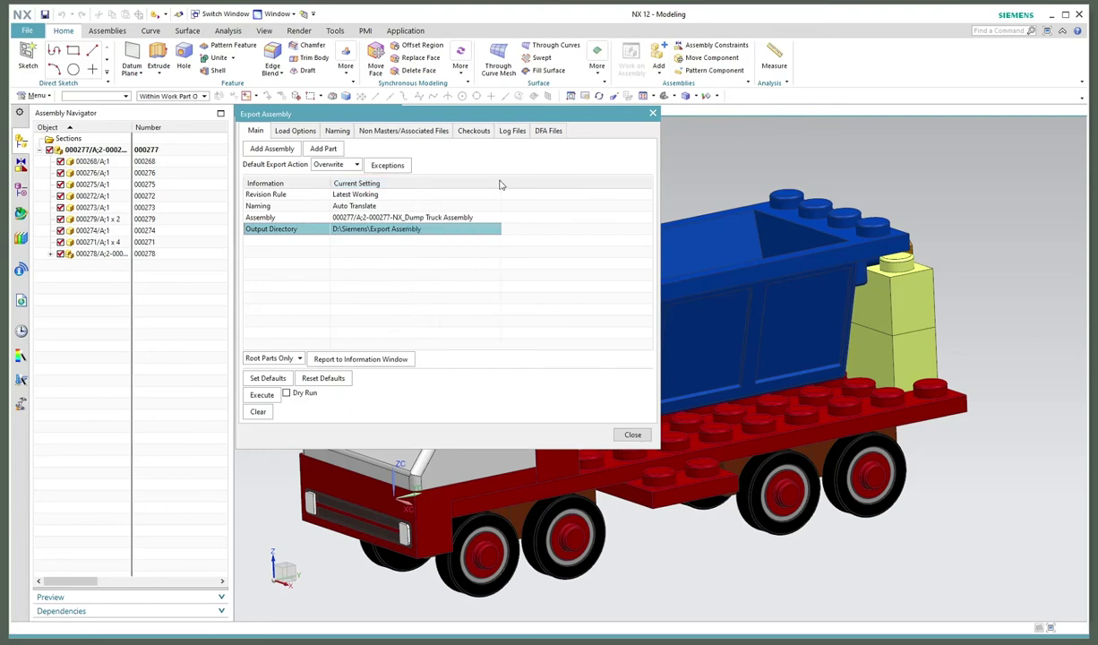
click(415, 207)
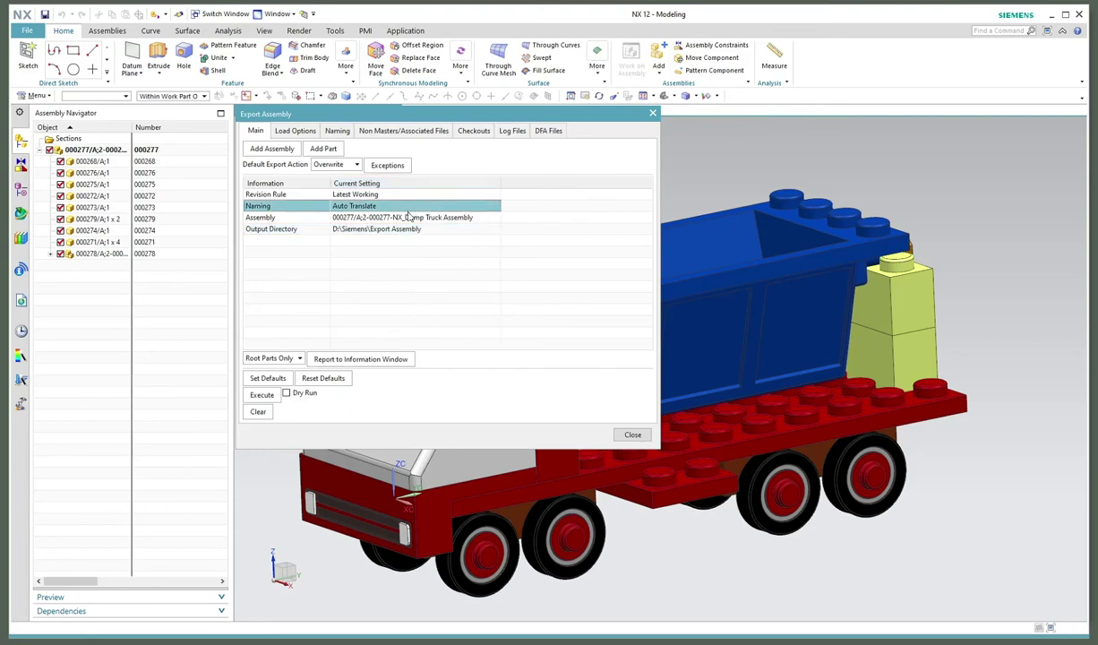
click(406, 218)
click(405, 230)
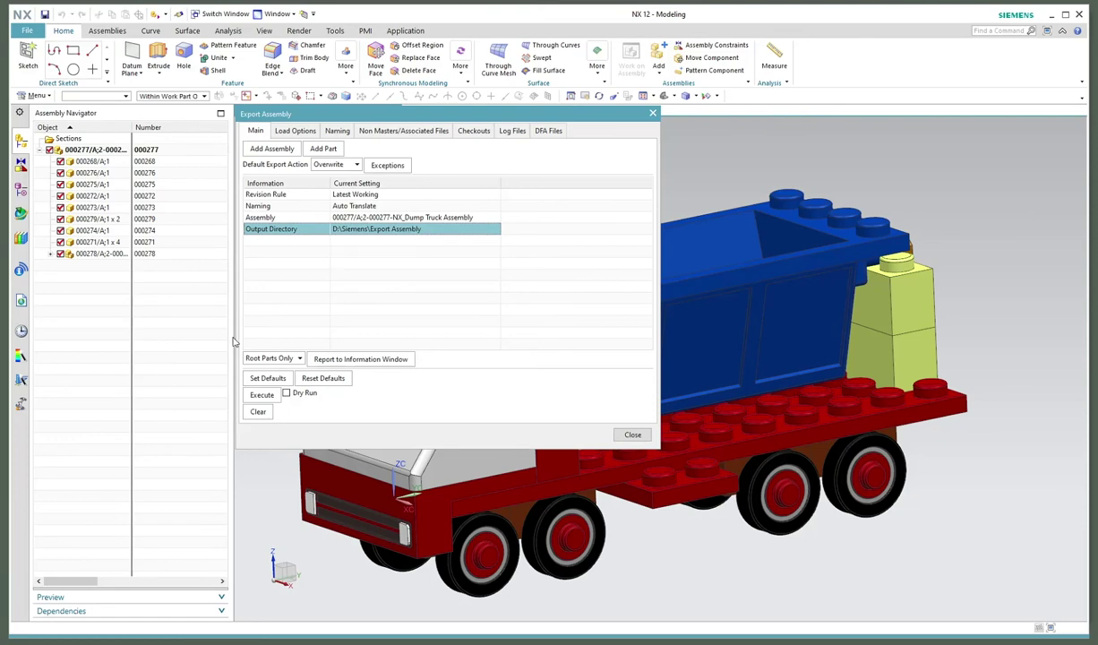
Set the report detail to Full, enable Dry Run, and execute the trial export.
click(271, 358)
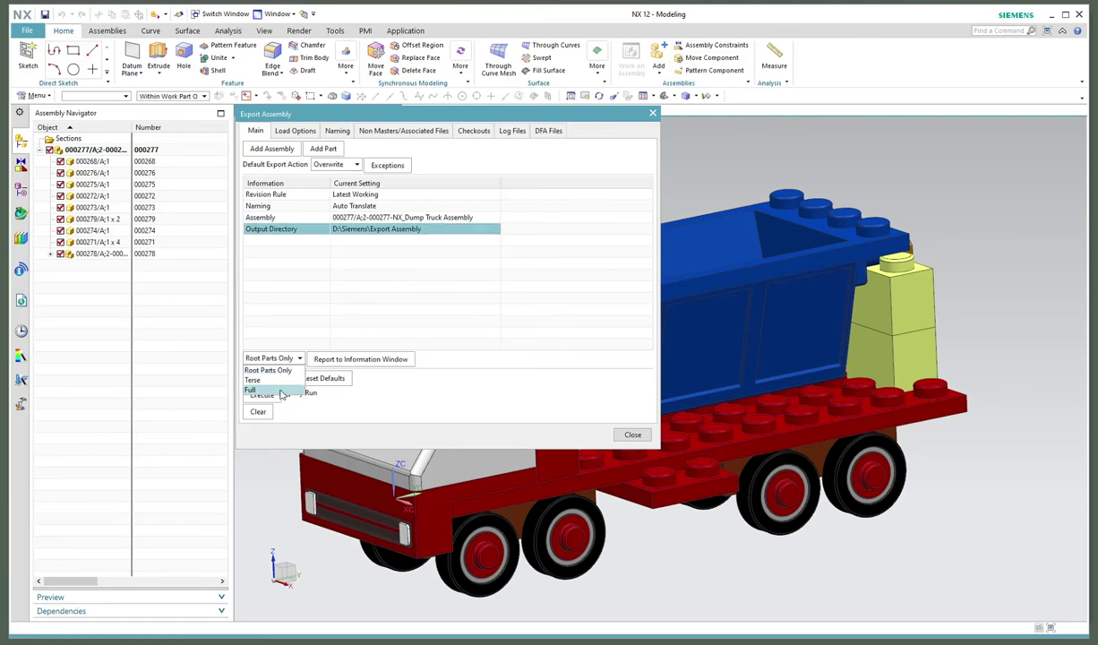
click(269, 389)
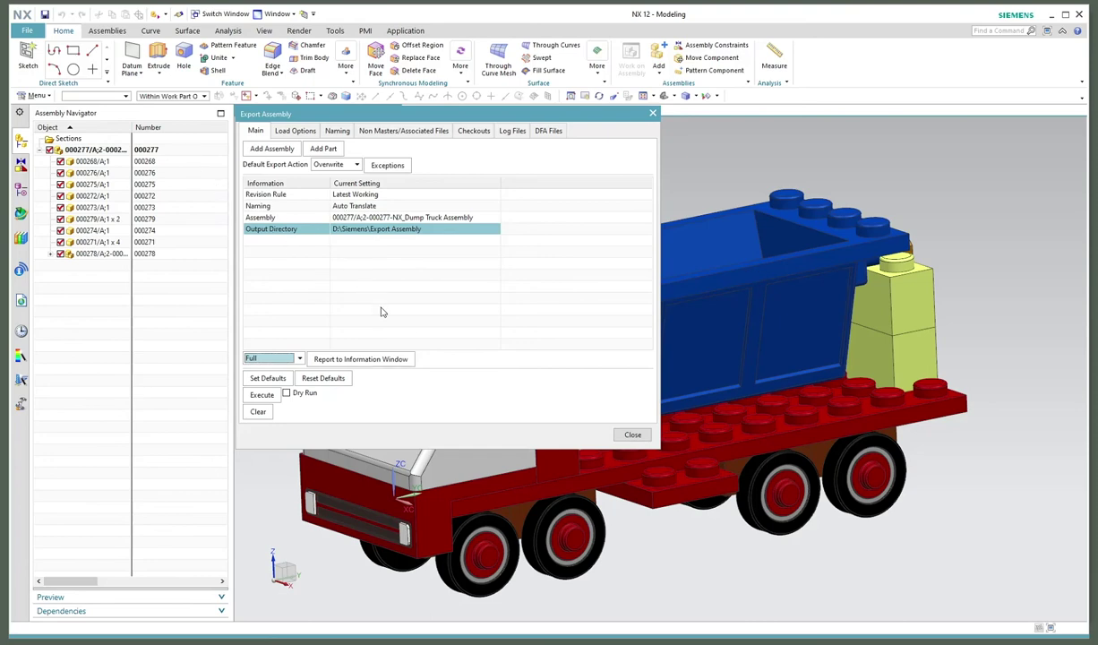
click(297, 395)
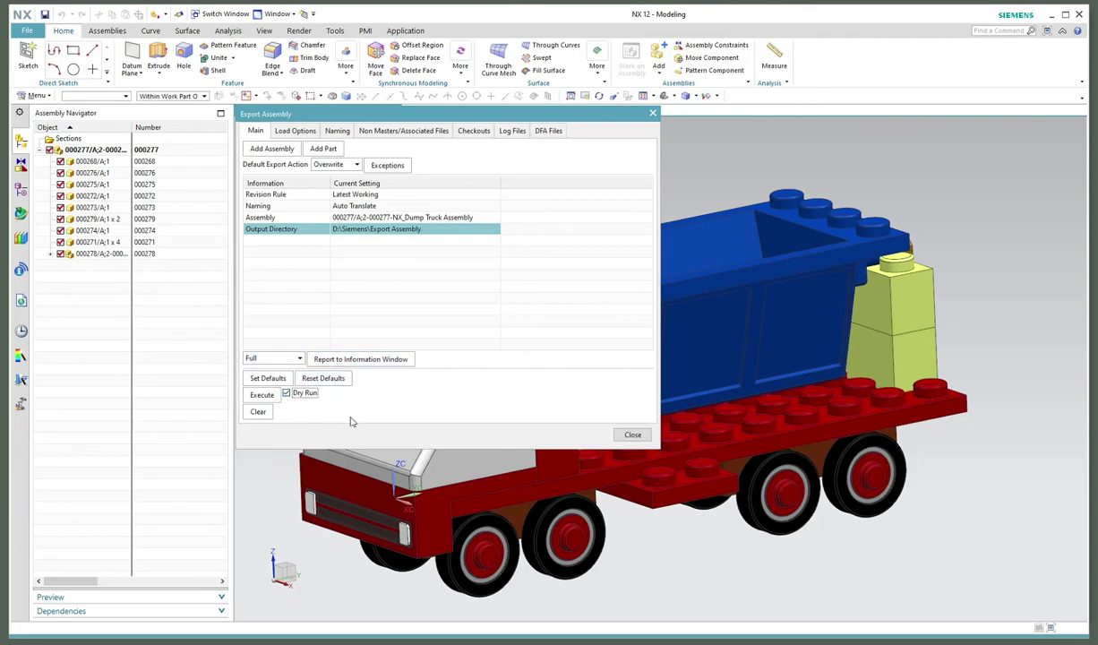
click(262, 394)
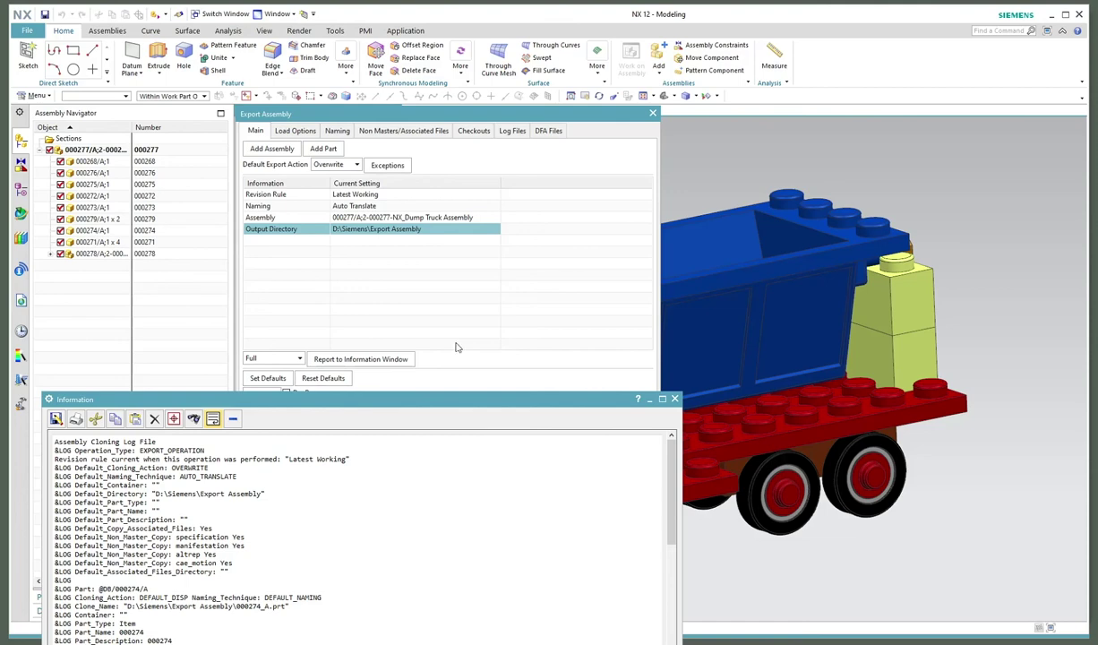
Read through the dry-run cloning log's clone file names such as 000272, maximize it, then close it.
drag(462, 406, 494, 96)
scroll(480, 403, down, 15)
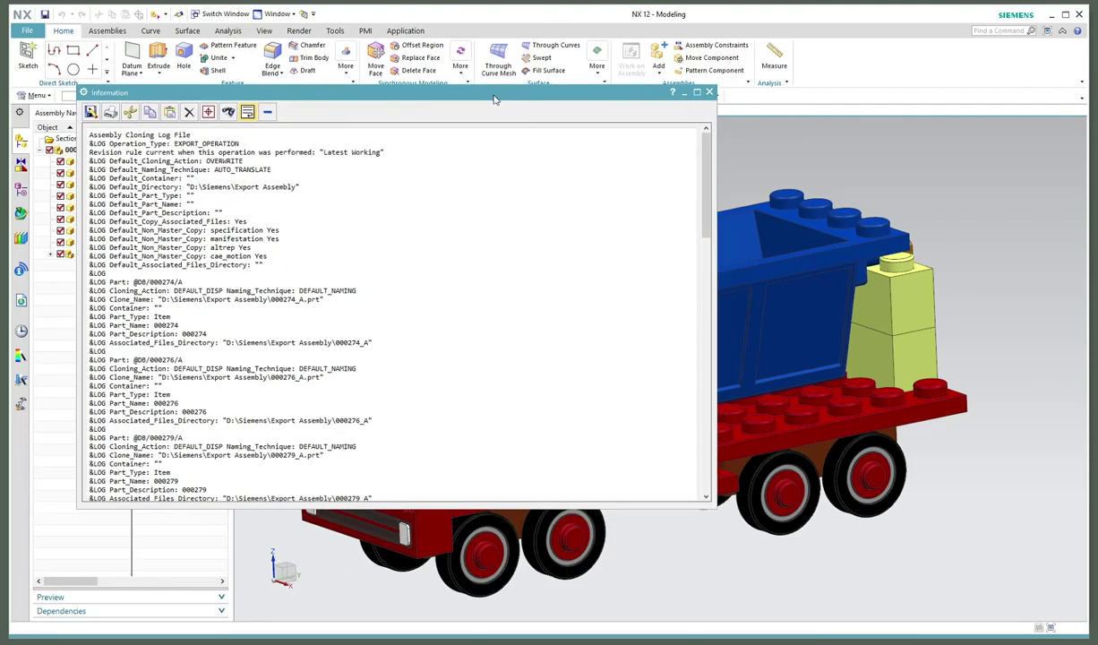
scroll(478, 404, down, 15)
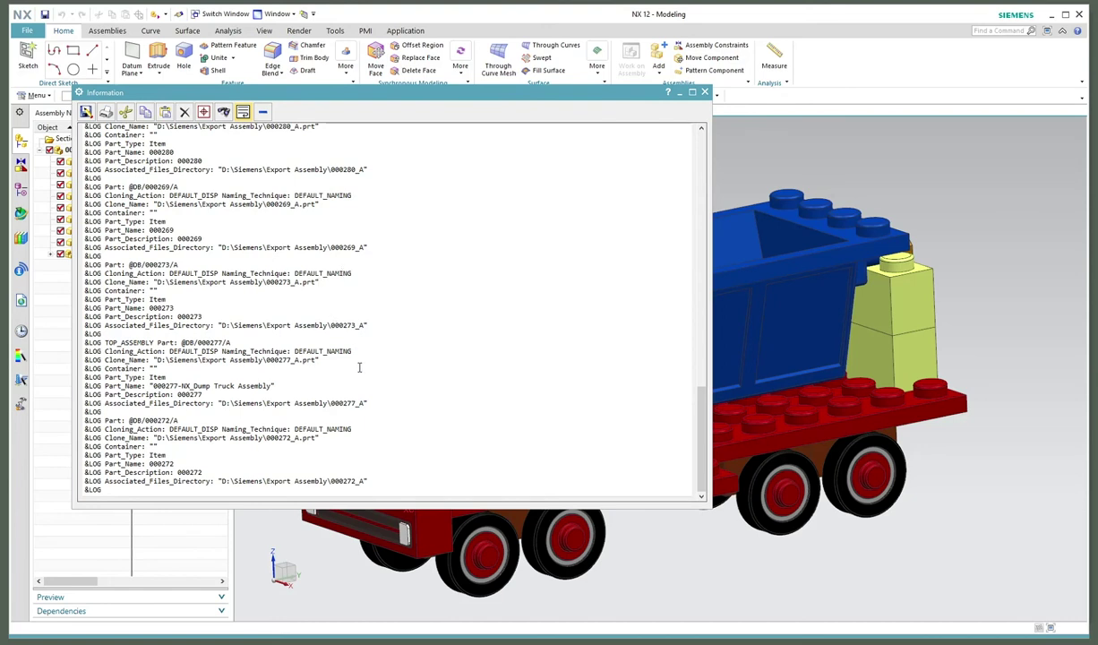
drag(318, 291, 247, 284)
click(250, 344)
triple_click(340, 363)
click(273, 375)
drag(318, 438, 272, 438)
click(695, 92)
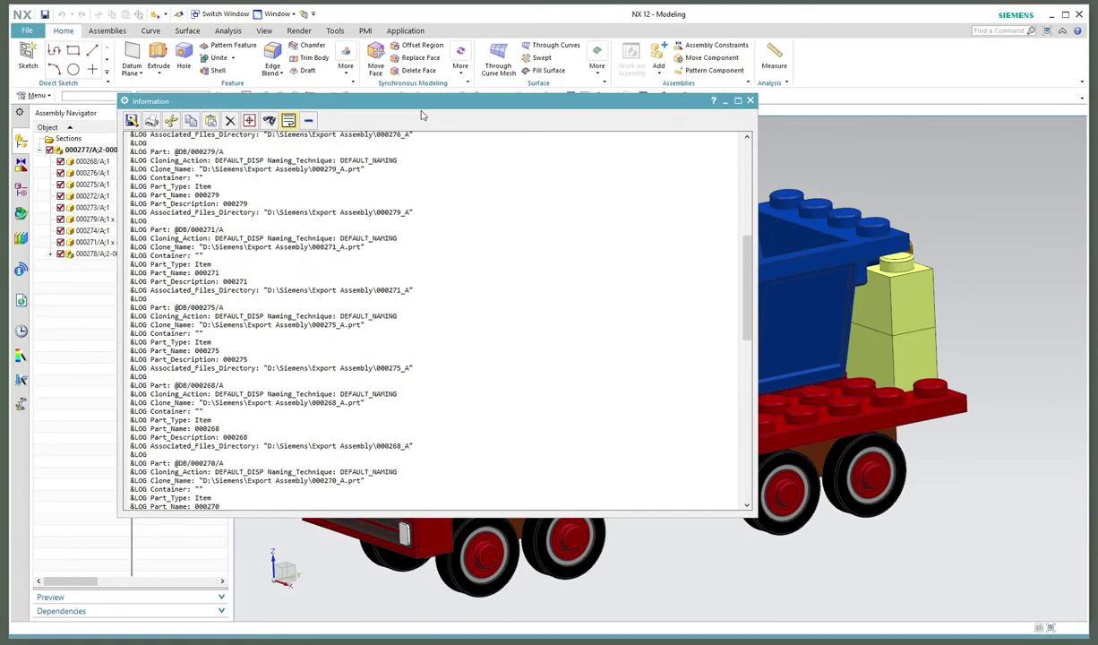
click(685, 120)
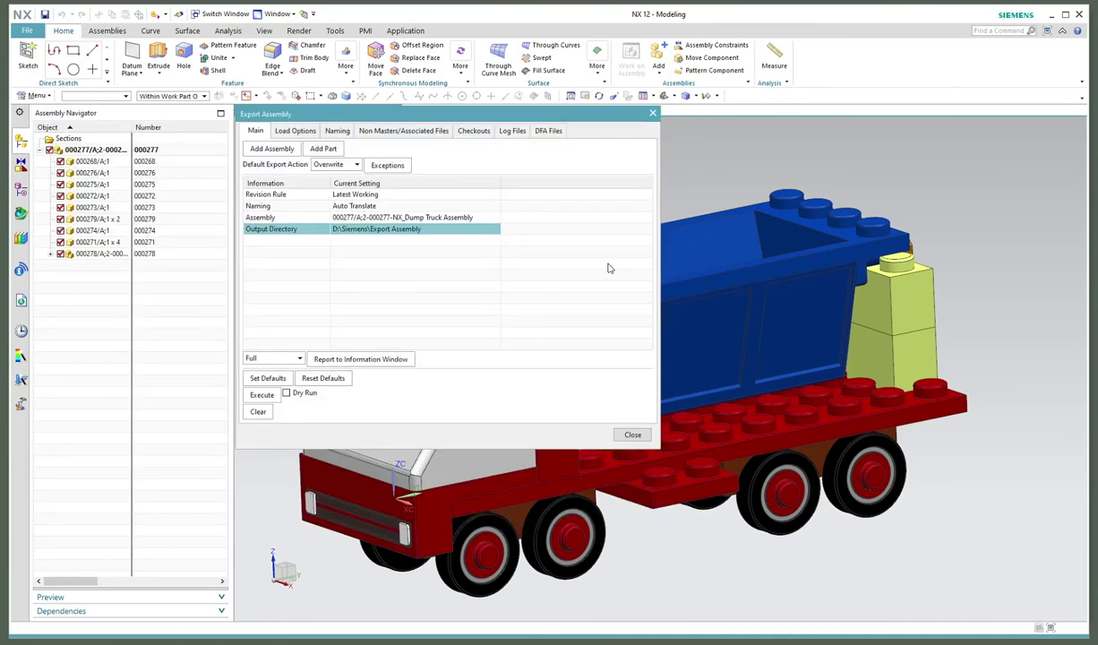
Execute the real export, close the log and dialog, and verify 000277_A.prt in the export folder.
click(262, 394)
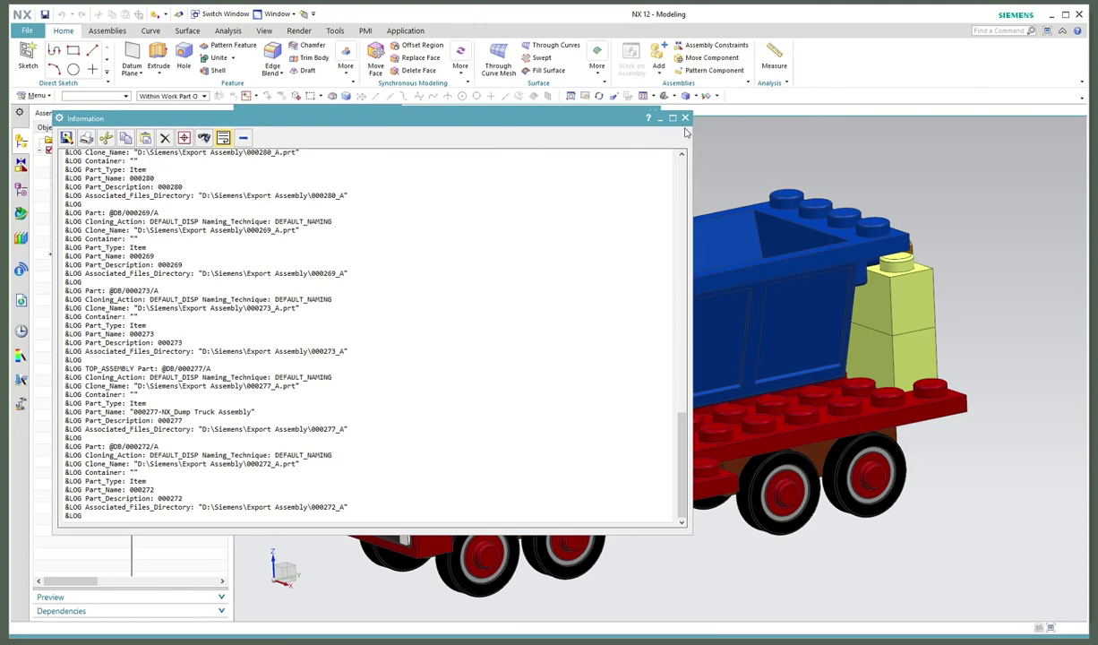
click(660, 117)
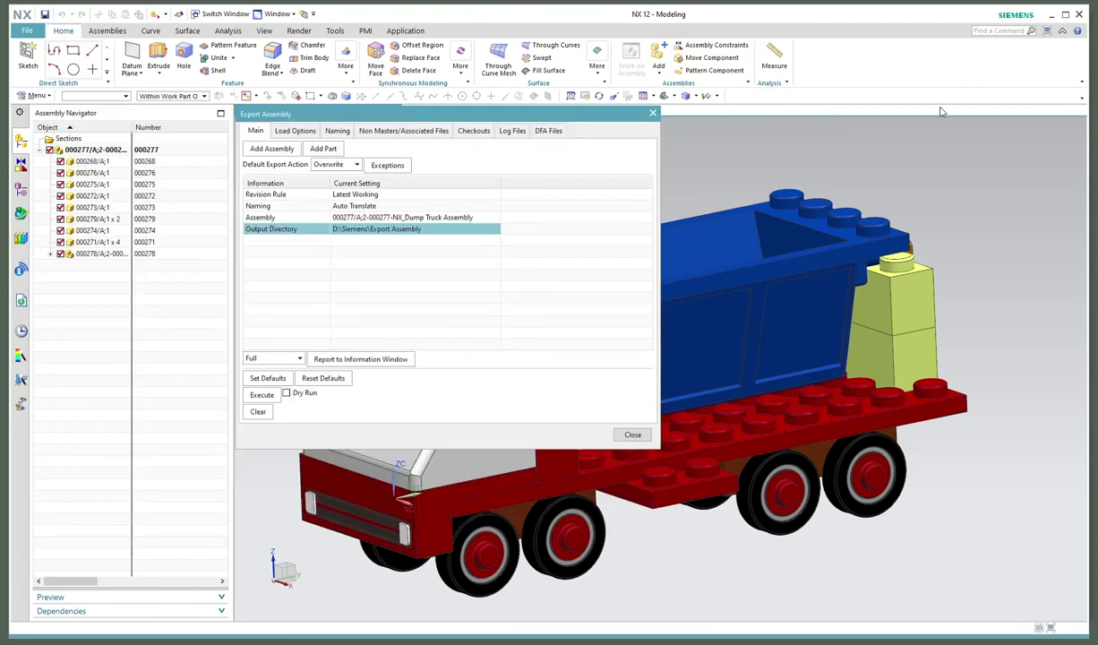
click(652, 113)
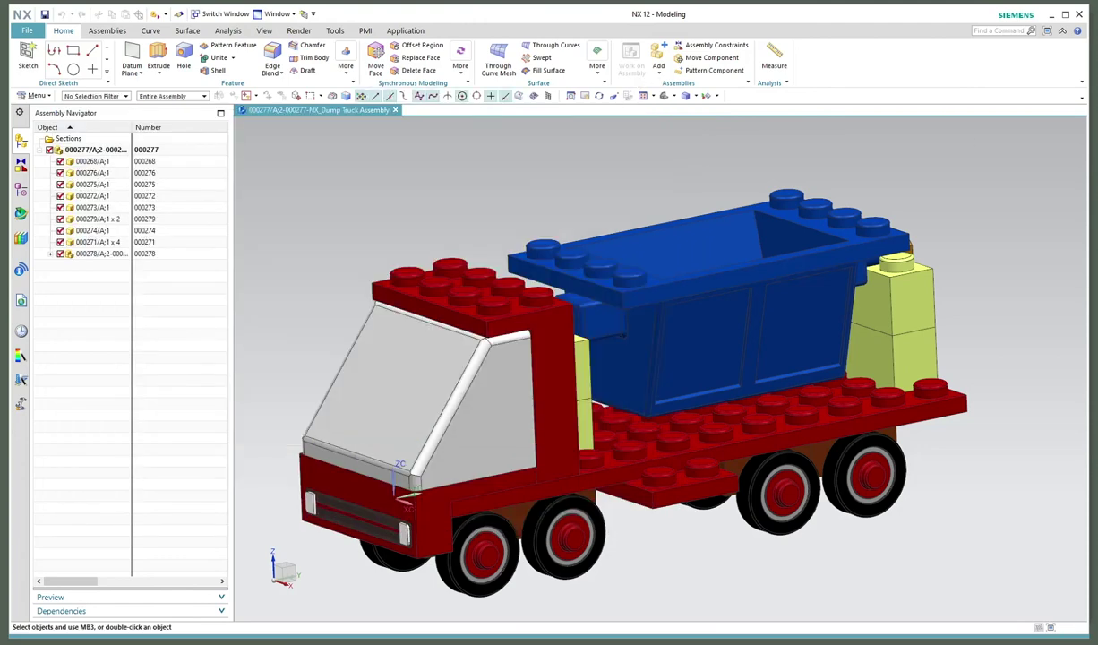
key(alt+Tab)
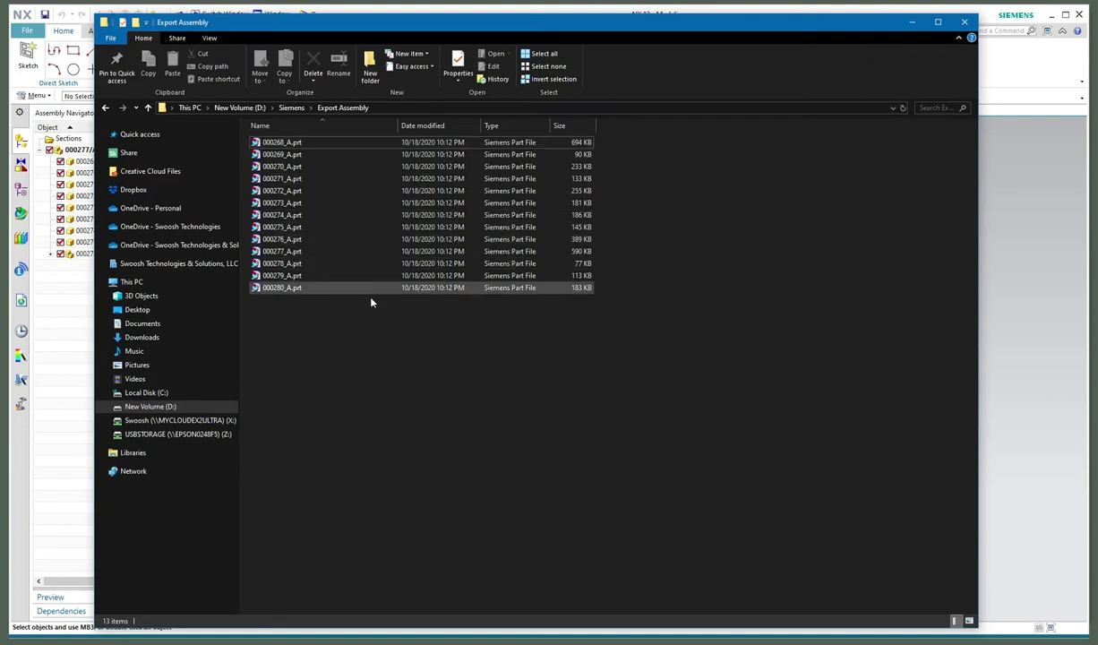
click(289, 251)
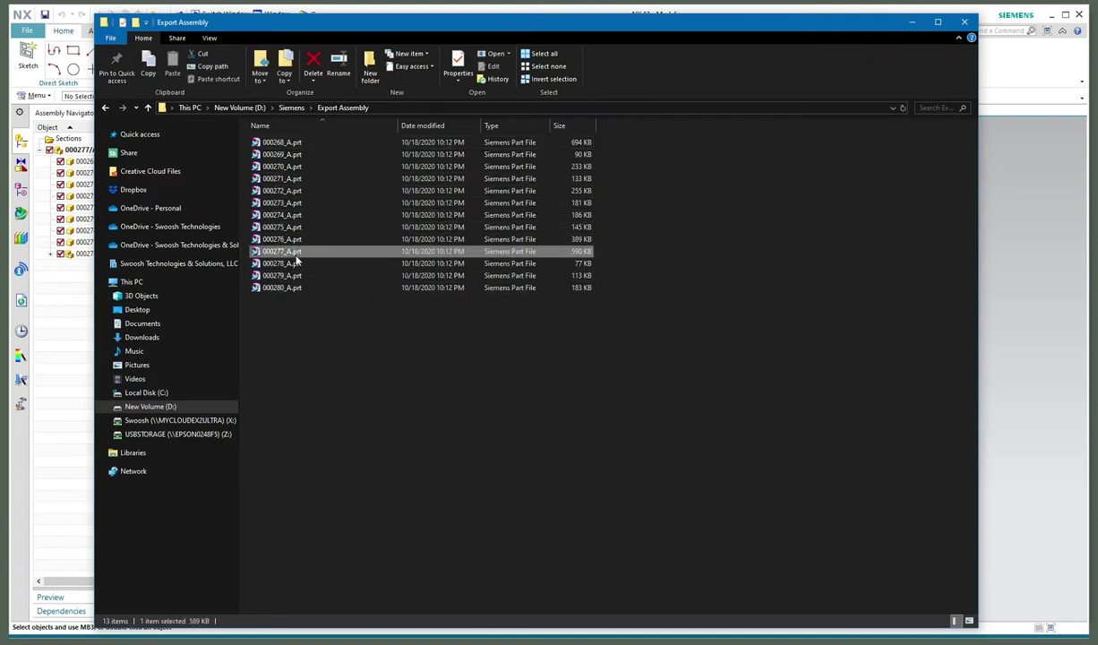
click(1006, 78)
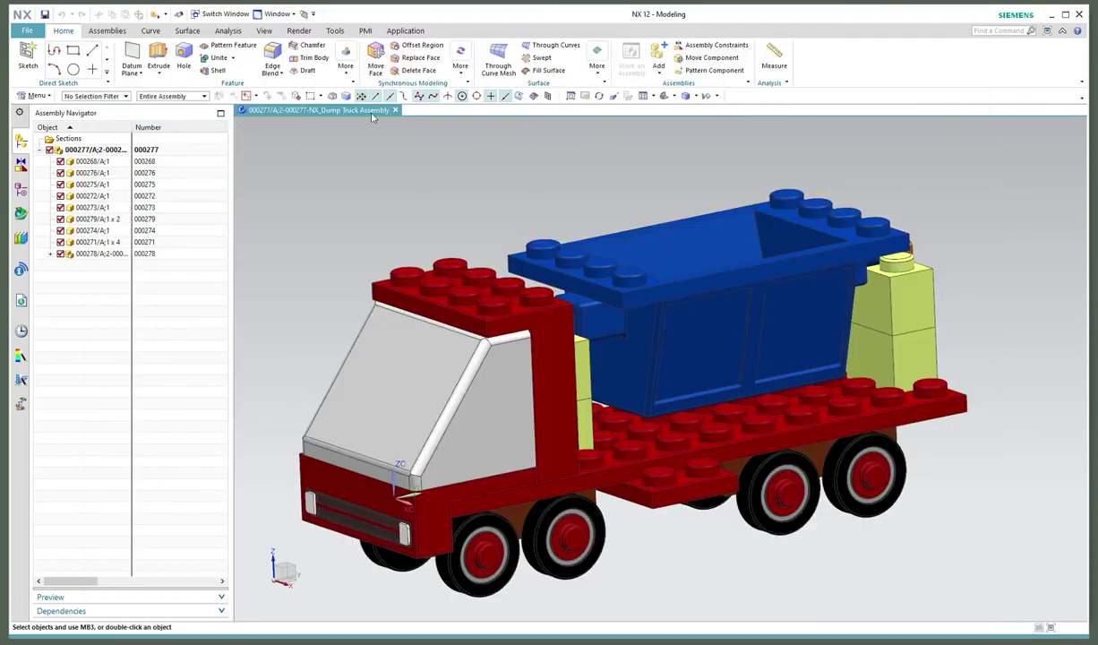
Close the managed truck with its components, then open 000277_A.prt from D:\Siemens\Export Assembly unmanaged.
click(395, 110)
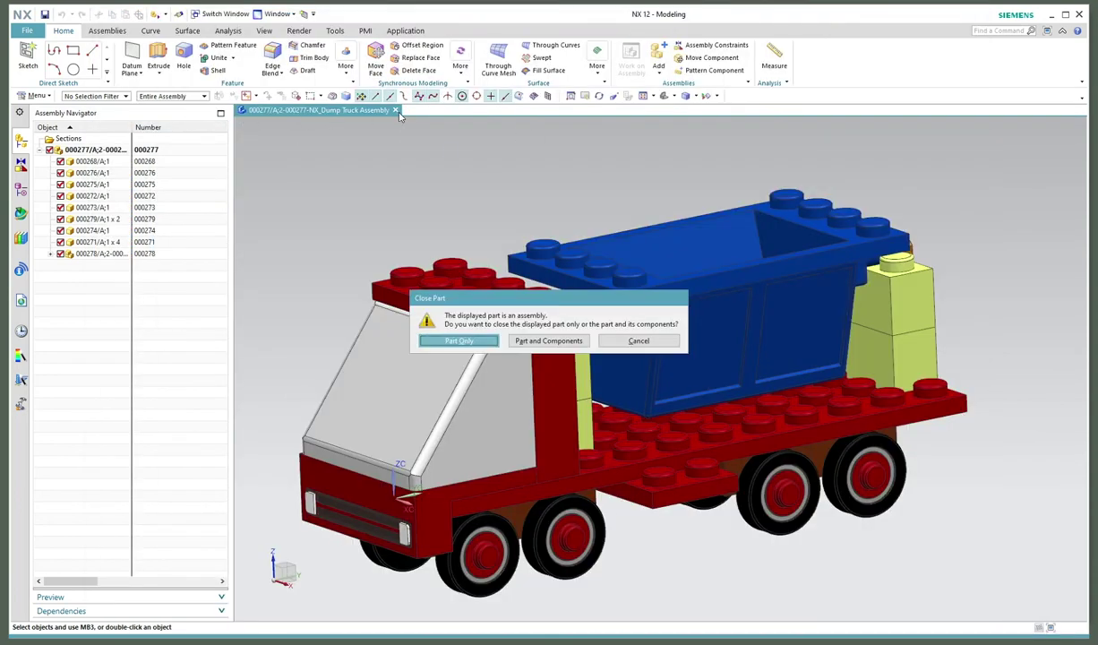
click(549, 344)
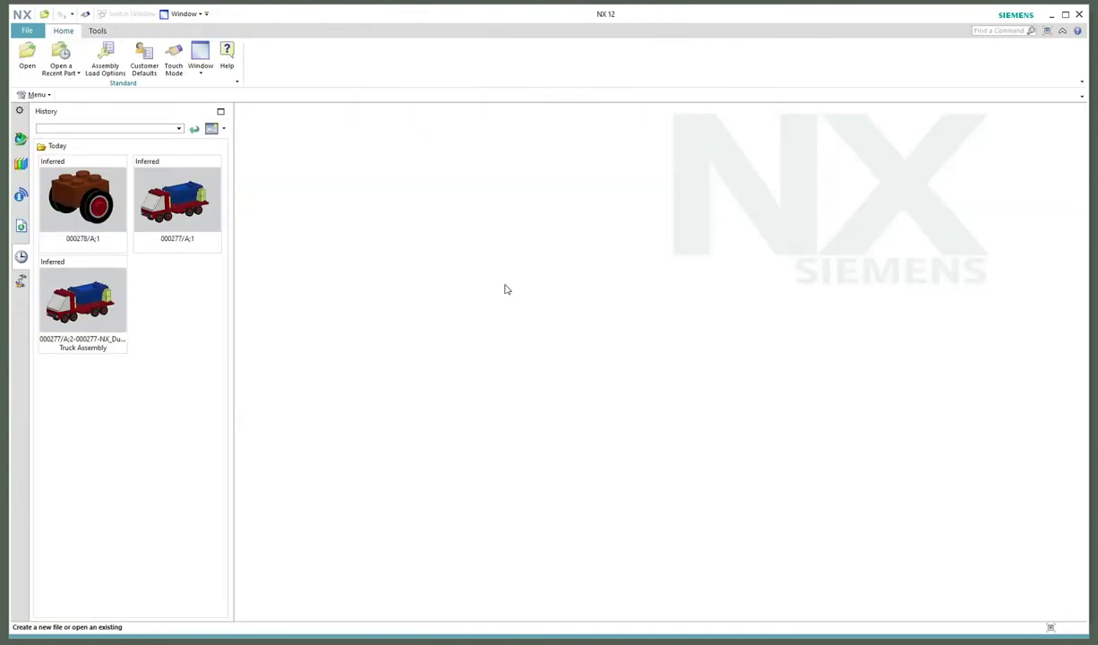
click(28, 33)
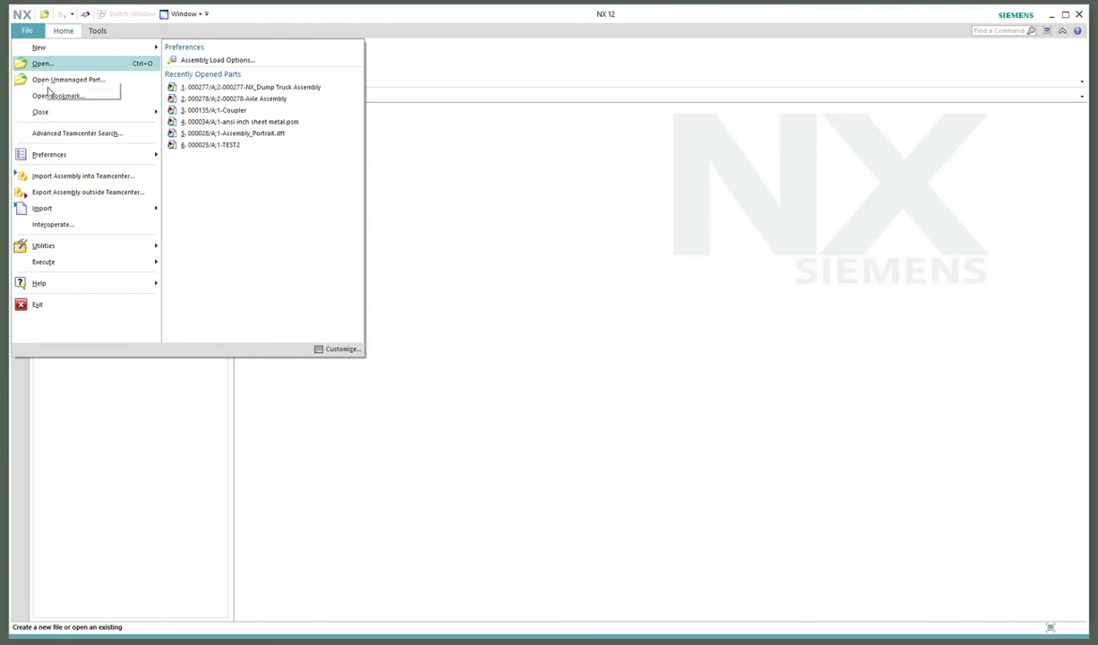
click(74, 79)
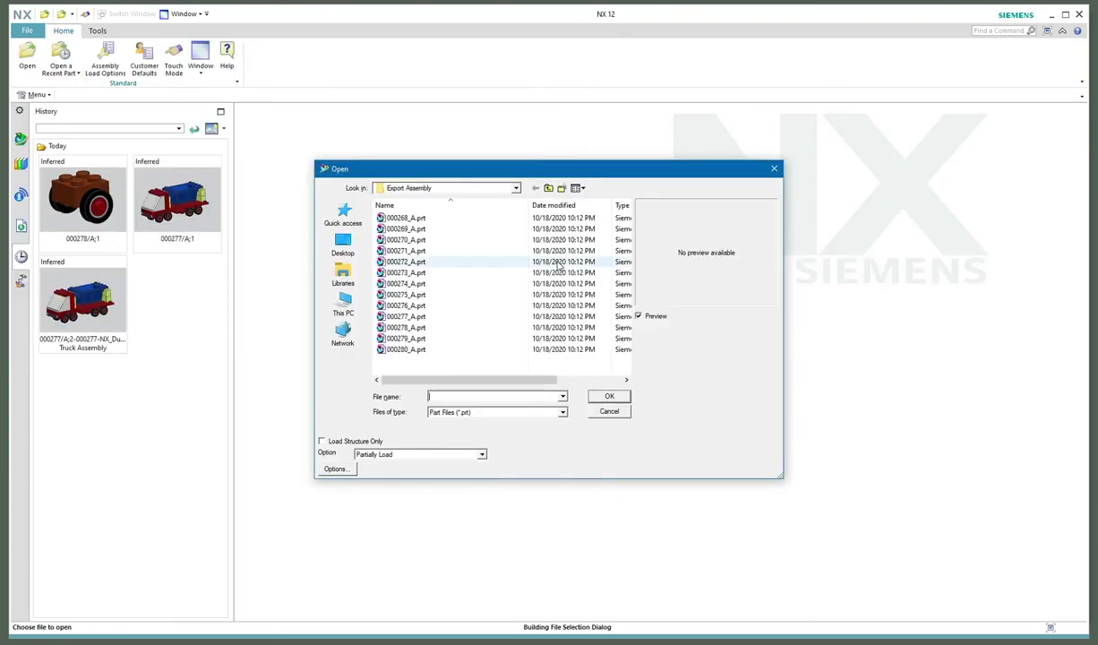
click(421, 316)
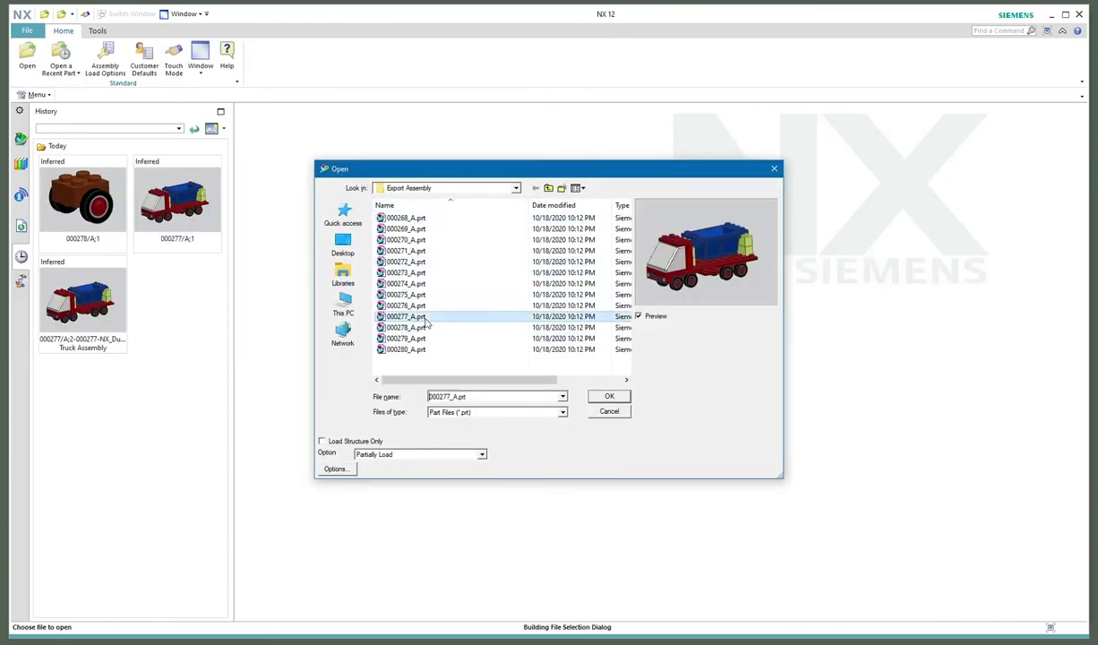
click(610, 397)
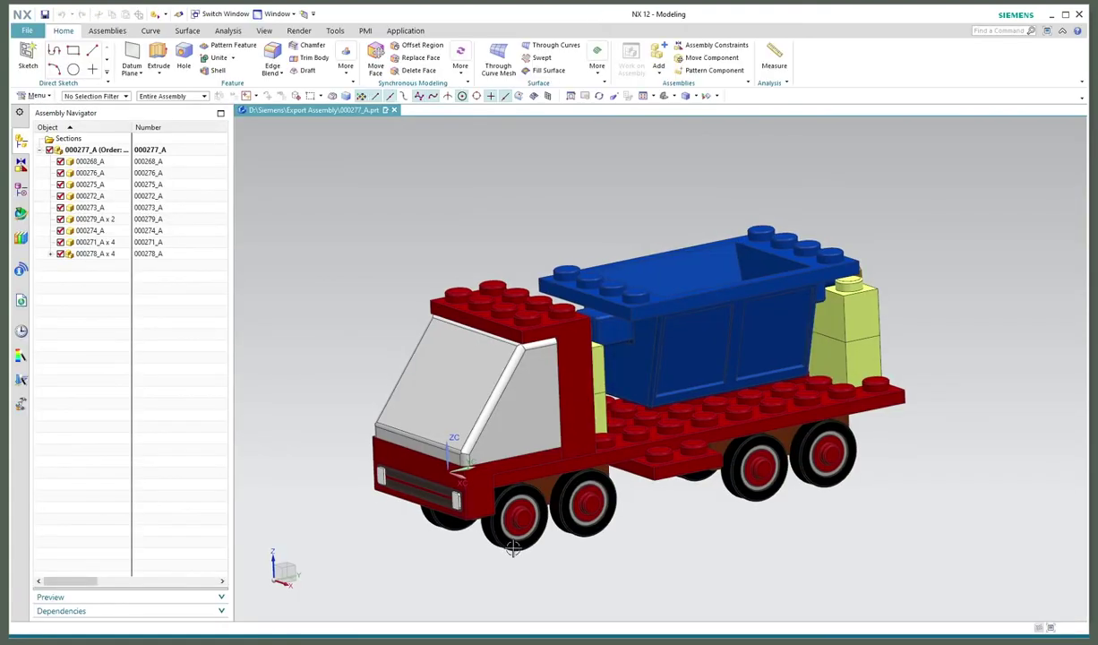
Close the unmanaged truck and its components without saving, then close the export folder window.
click(393, 109)
click(561, 339)
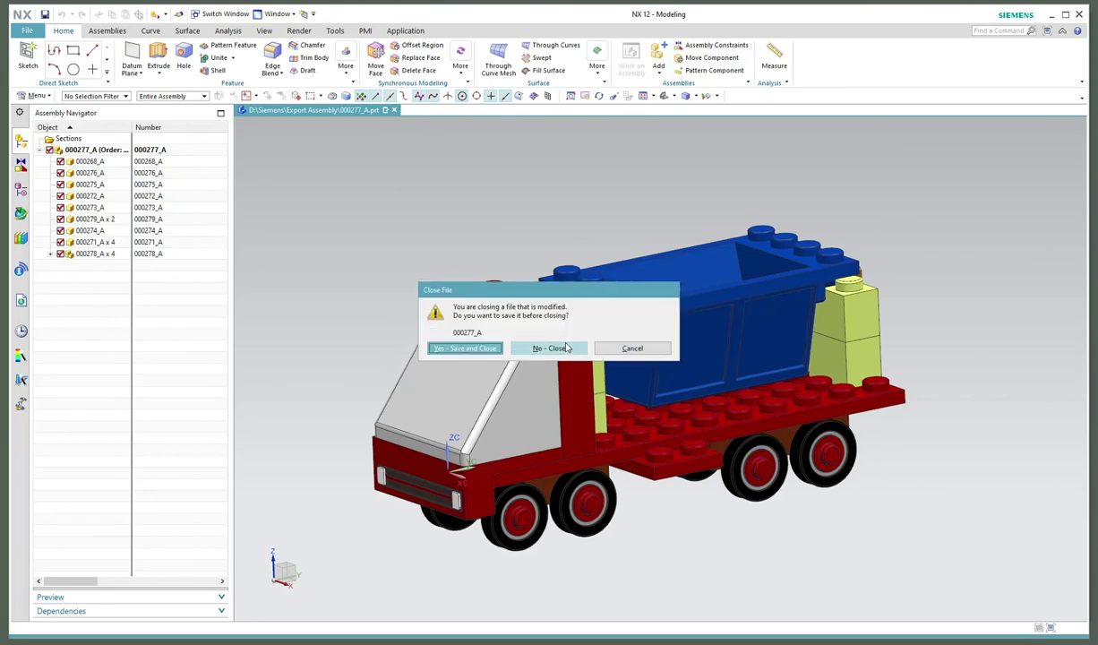
click(548, 348)
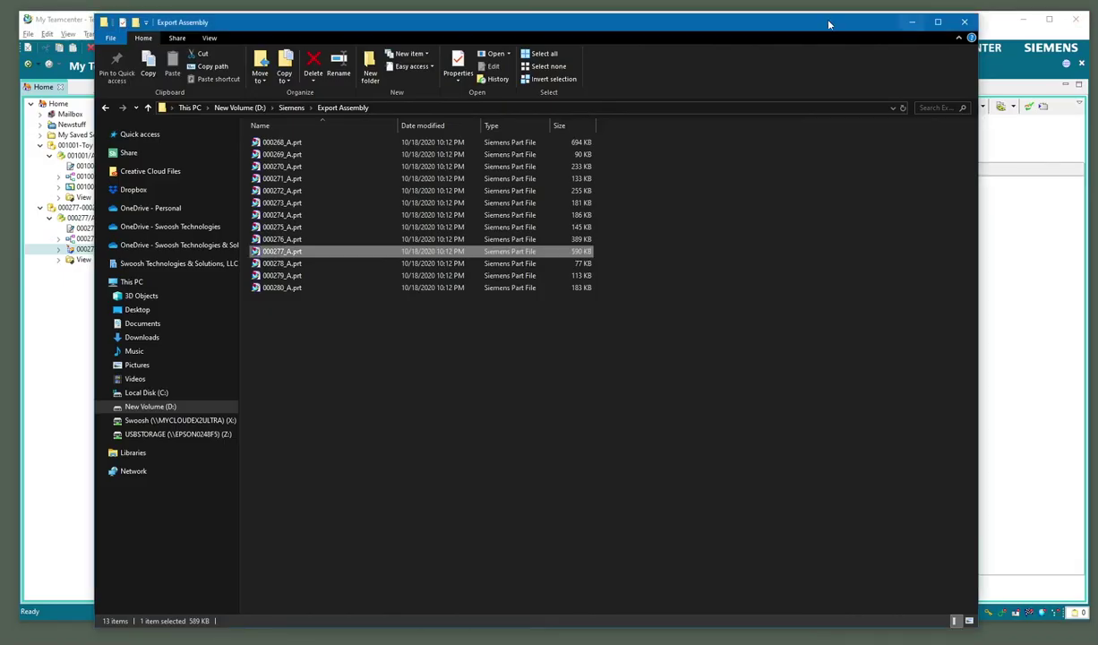
click(964, 22)
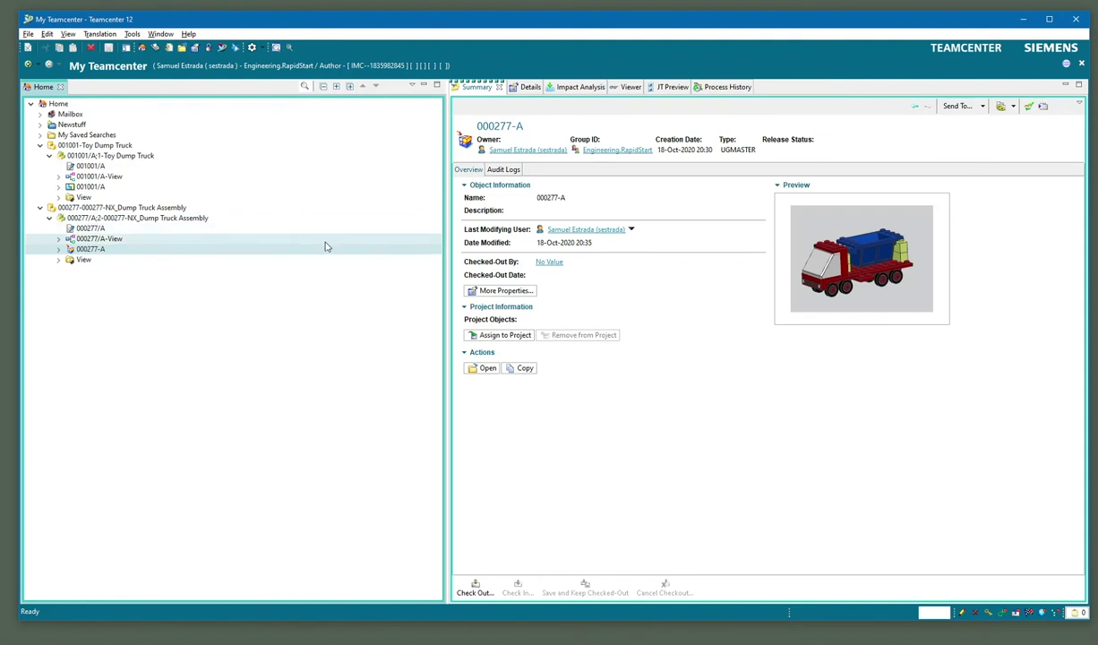